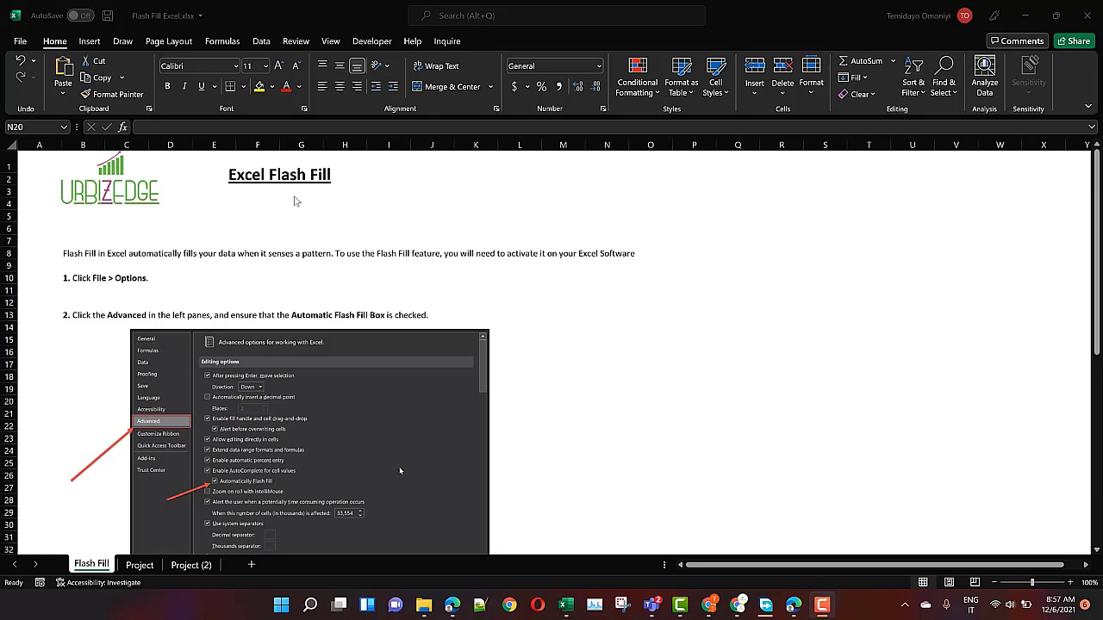
Confirm Automatically Flash Fill is on in Advanced options, then go to the Project (2) sheet
left_click(25, 42)
left_click(25, 42)
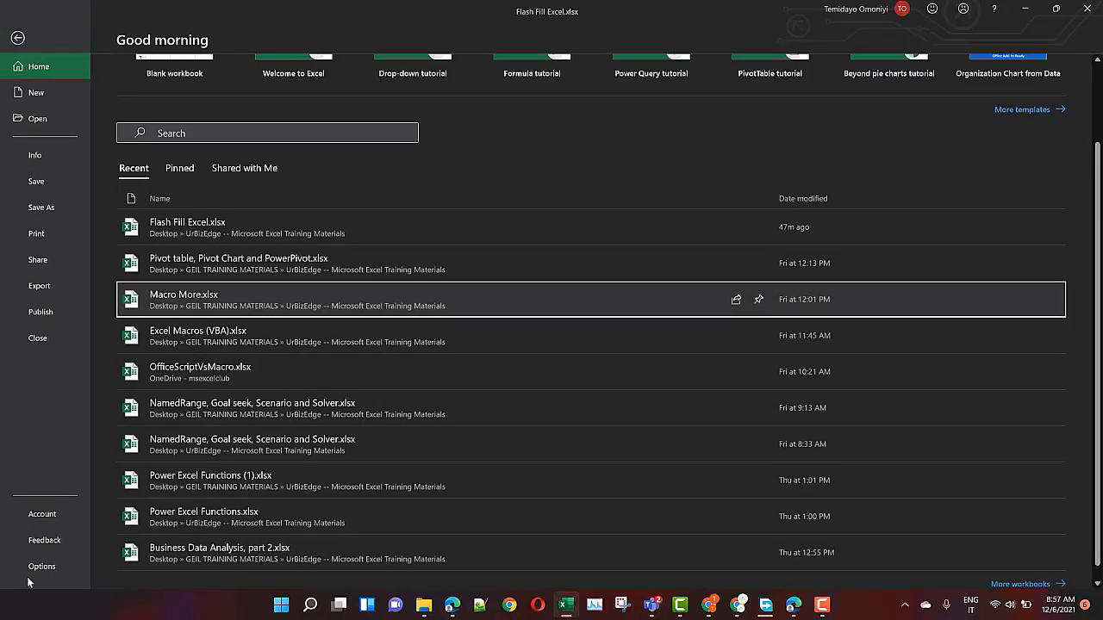
left_click(39, 569)
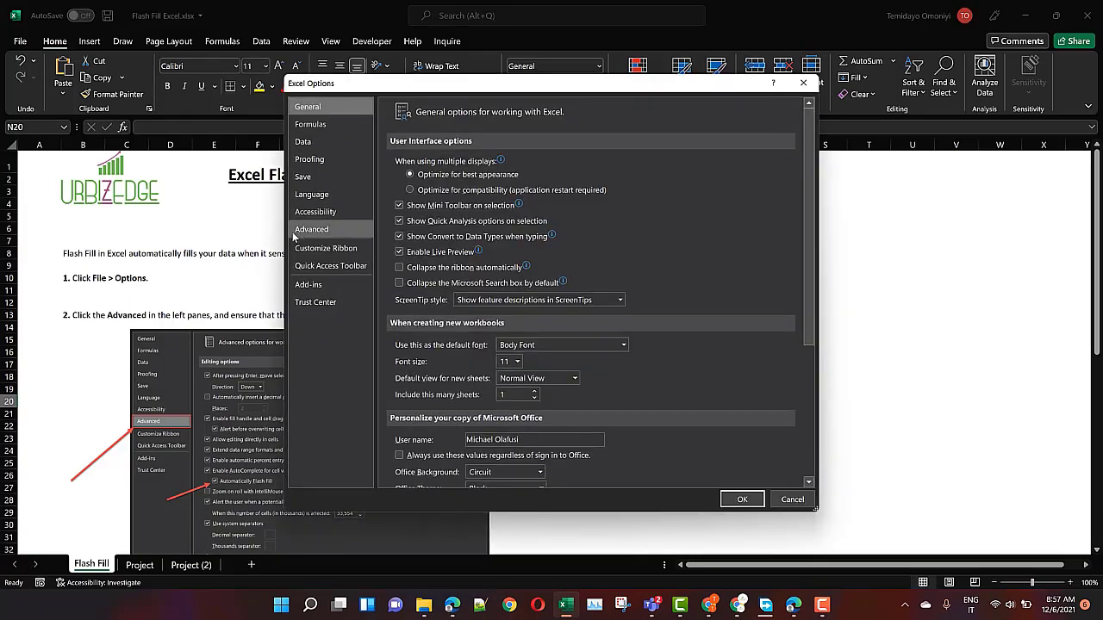
left_click(306, 234)
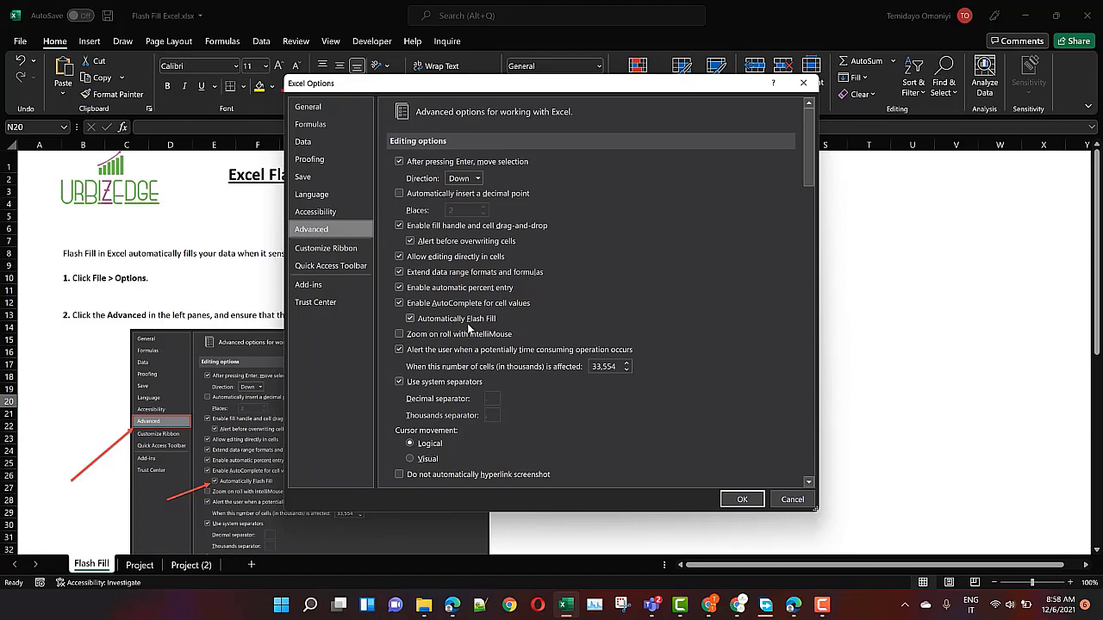
left_click(780, 500)
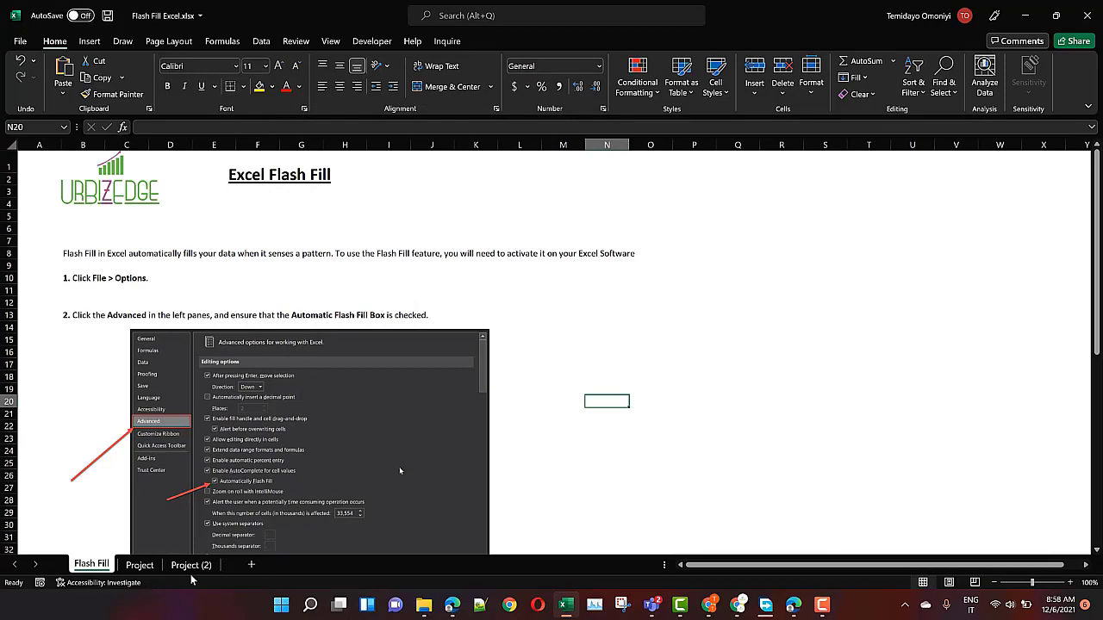
left_click(191, 564)
scroll(177, 330, "up", 4)
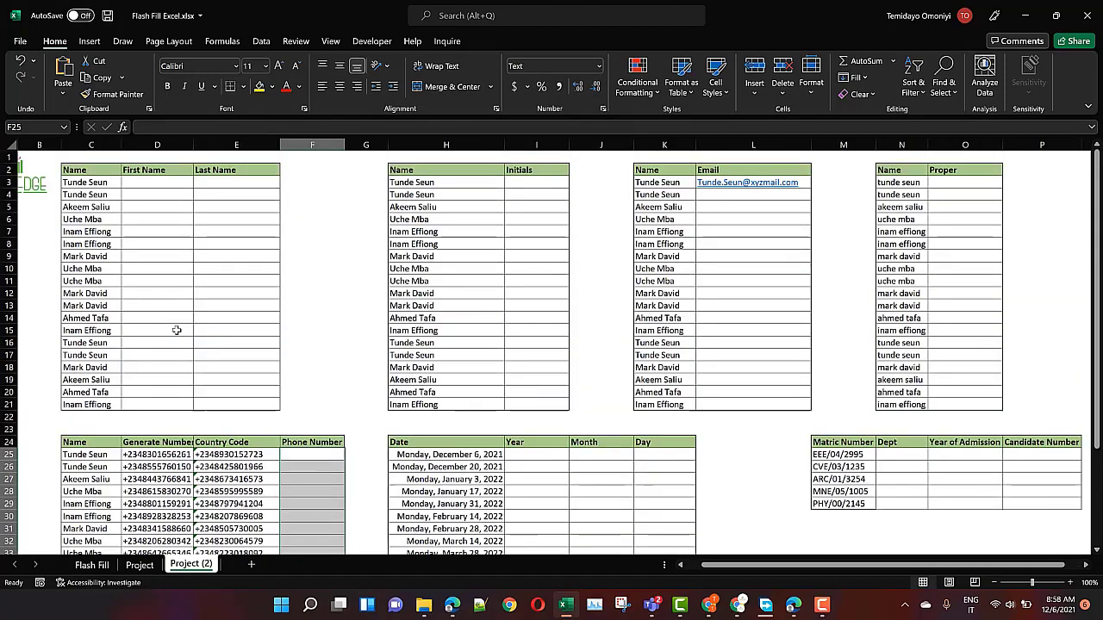
left_click(129, 183)
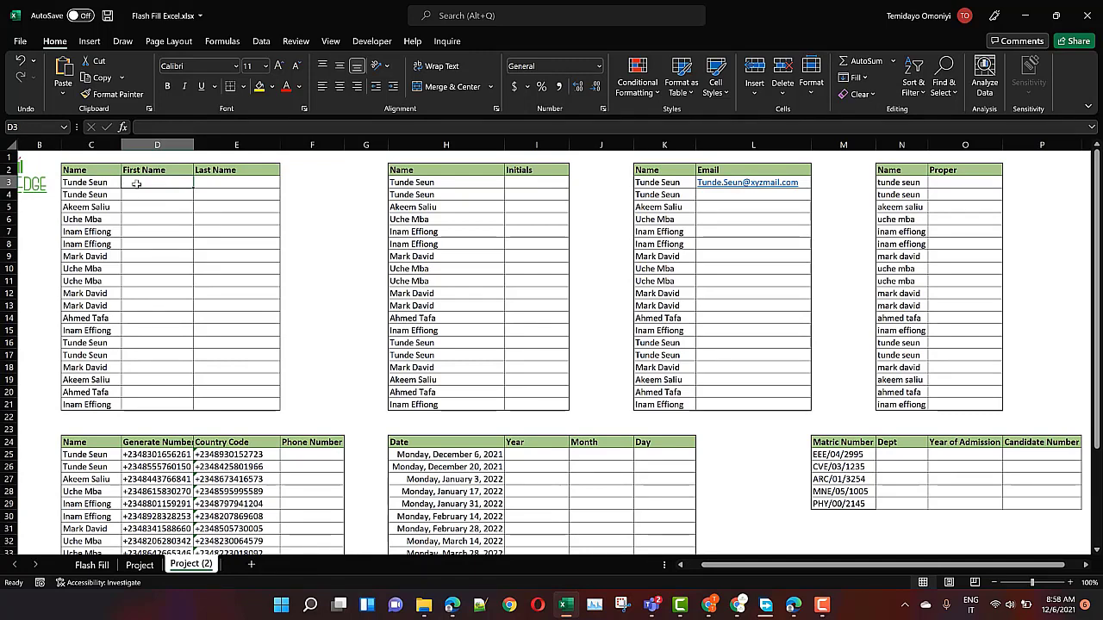
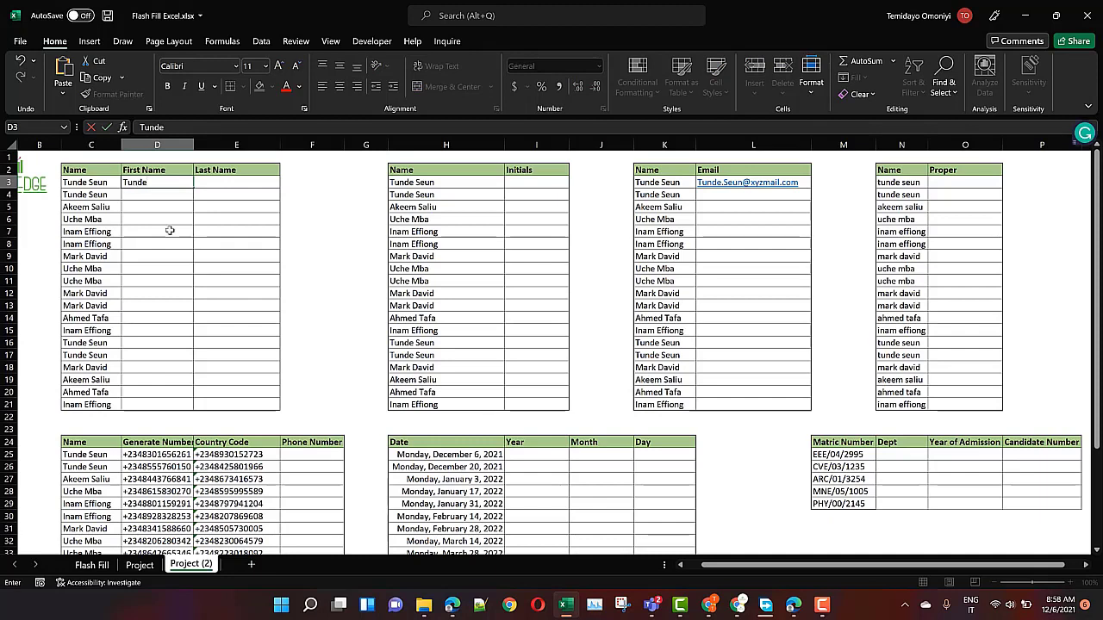
key("Return")
left_click(160, 182)
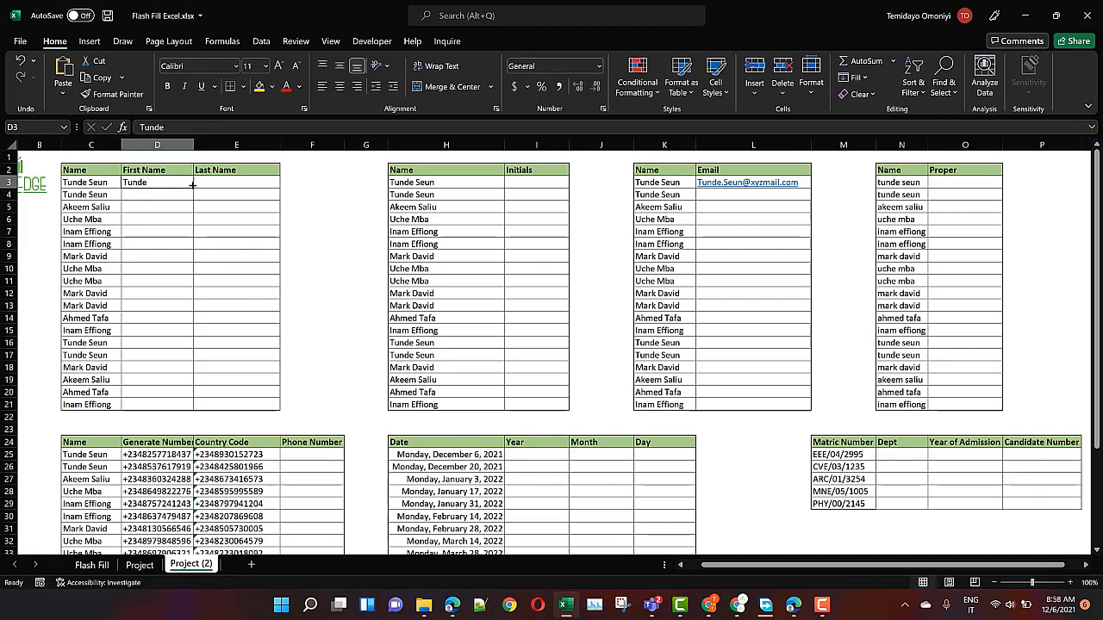
left_click_drag(193, 185, 193, 405)
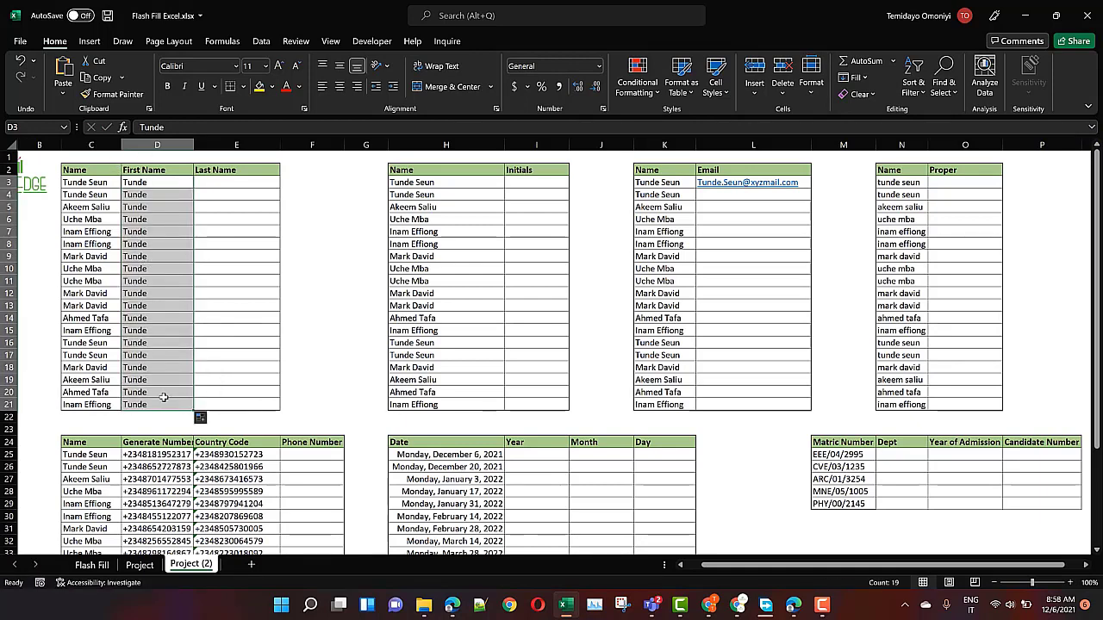
left_click(200, 418)
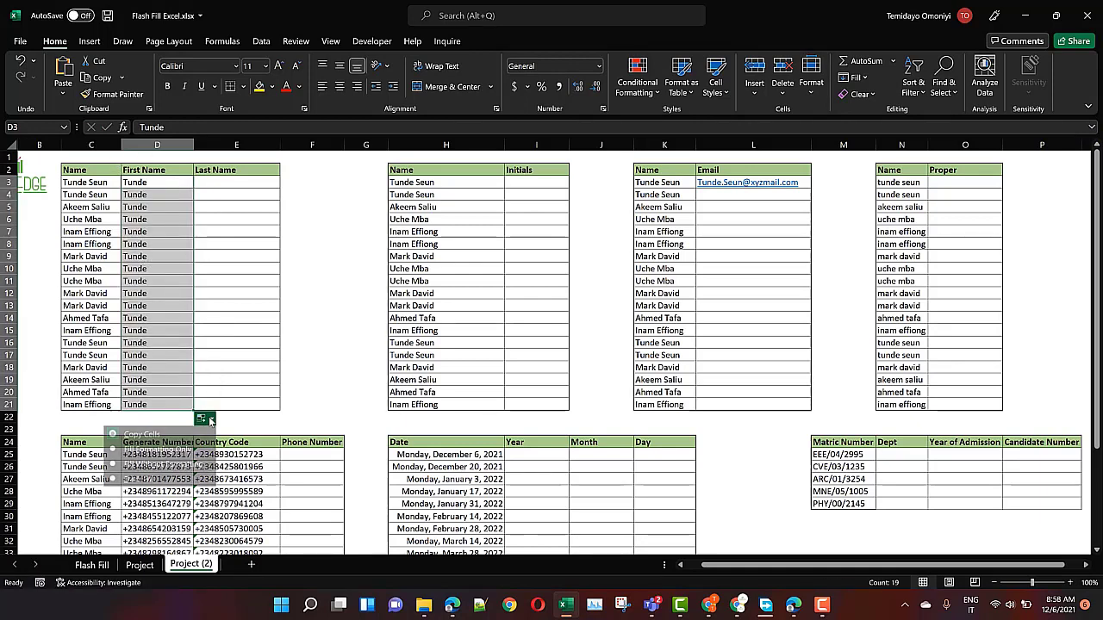
left_click(138, 479)
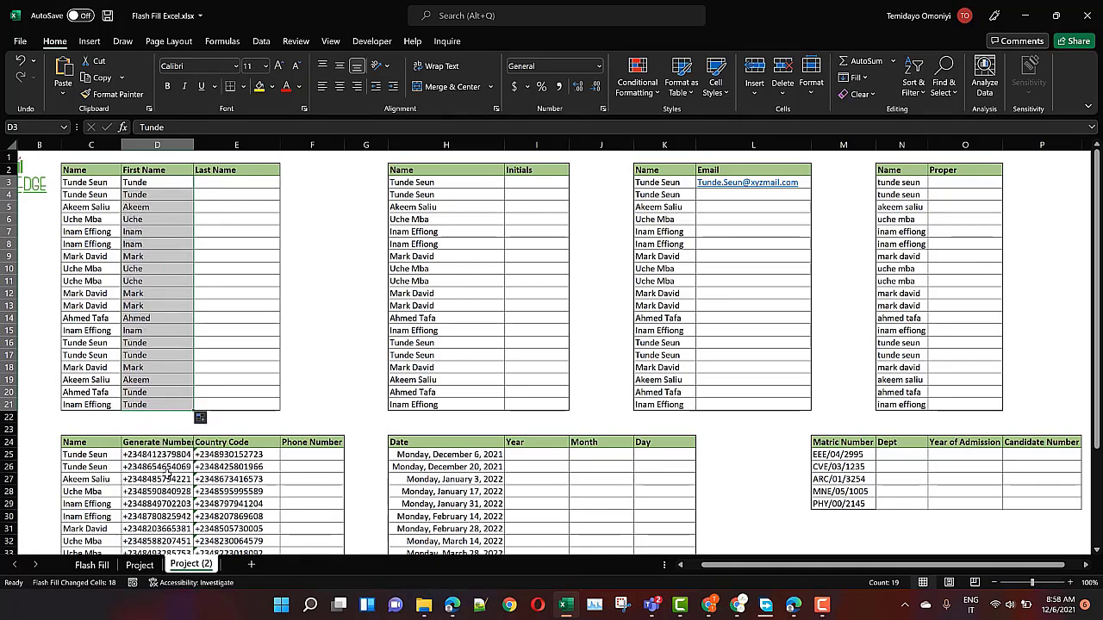
left_click(226, 183)
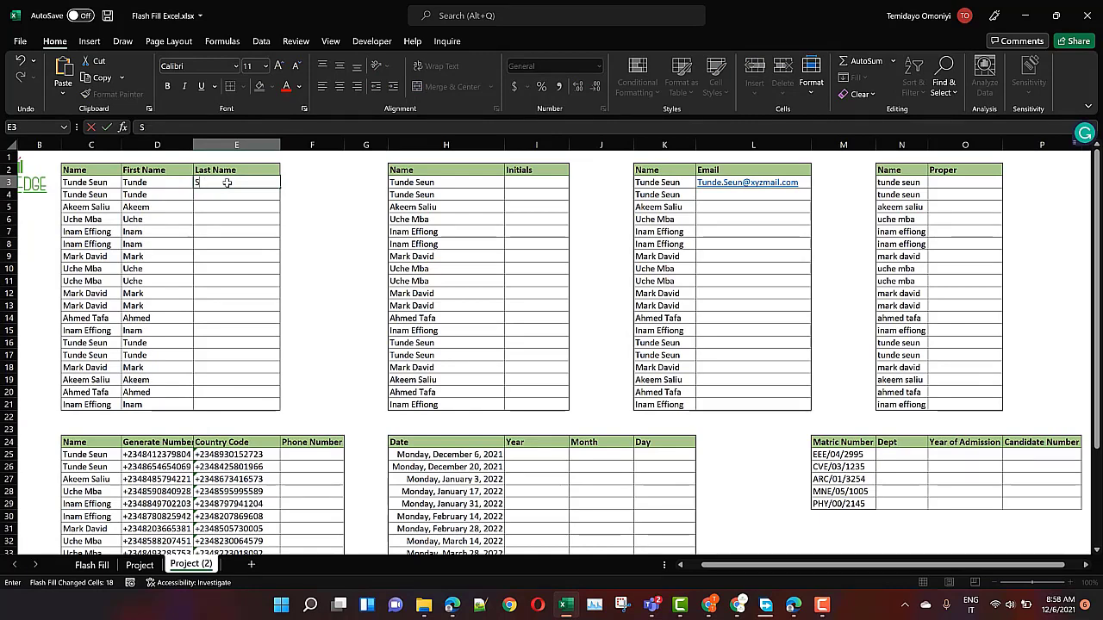
key("Return")
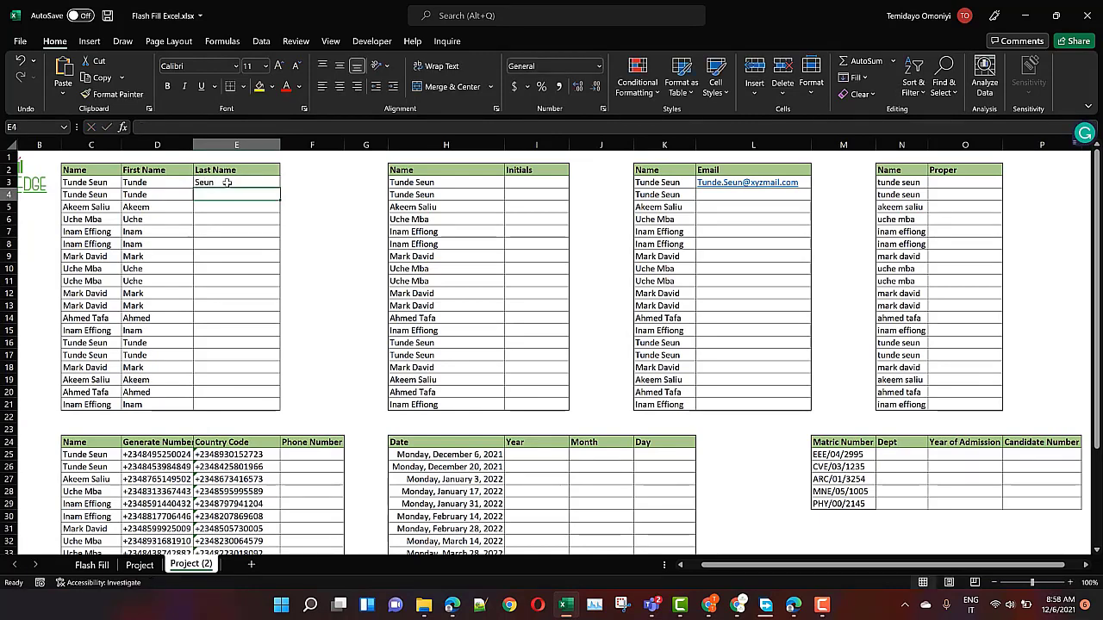
left_click_drag(227, 182, 226, 404)
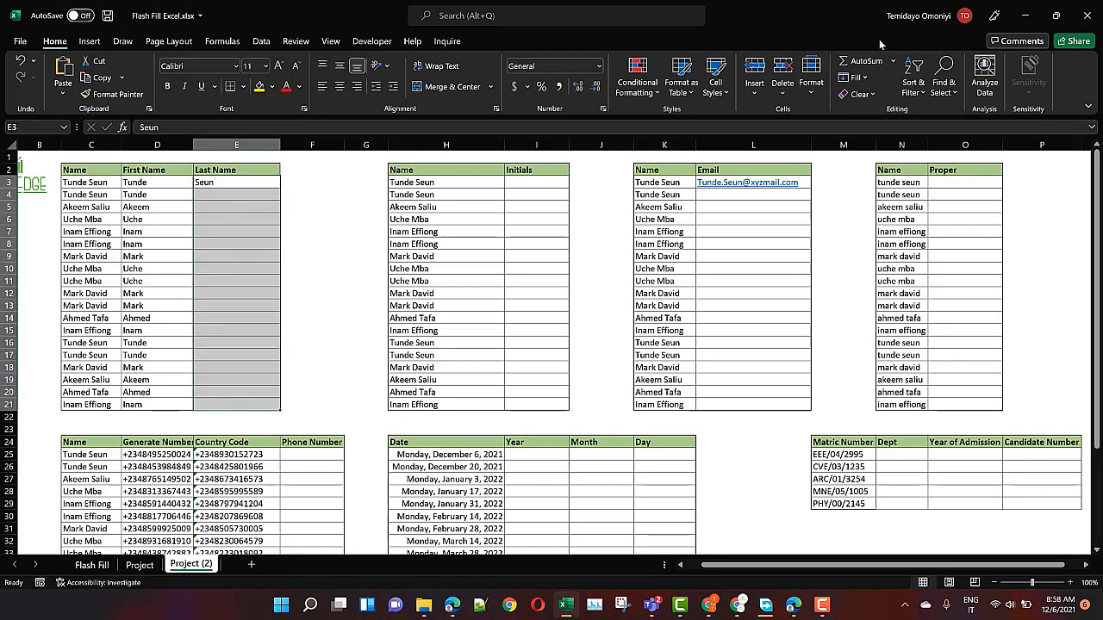
left_click(867, 85)
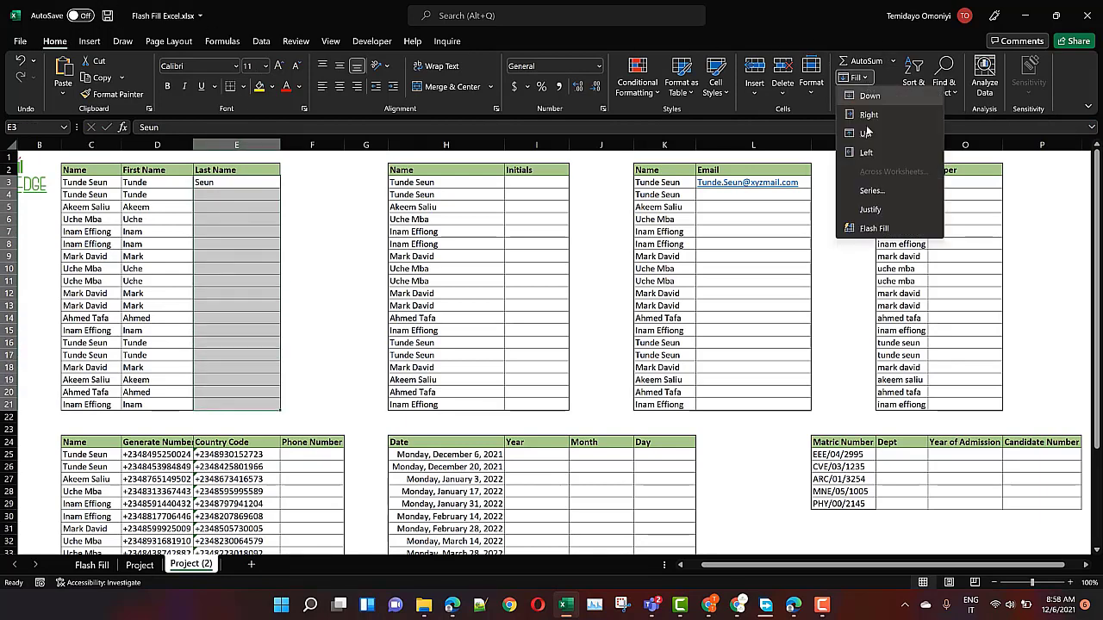
left_click(869, 231)
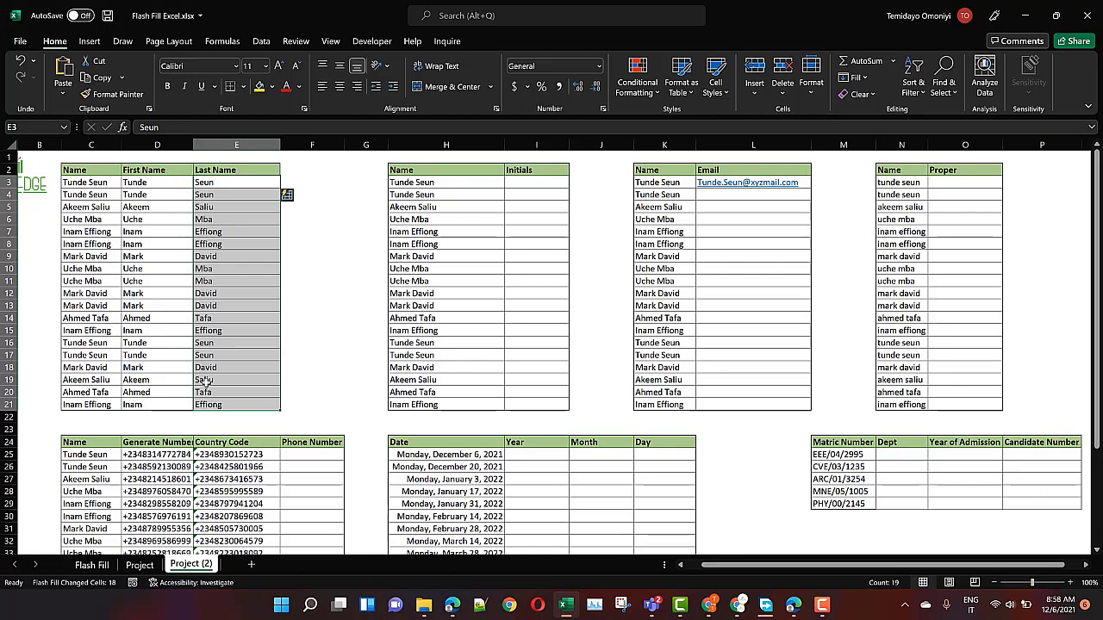
left_click(151, 184)
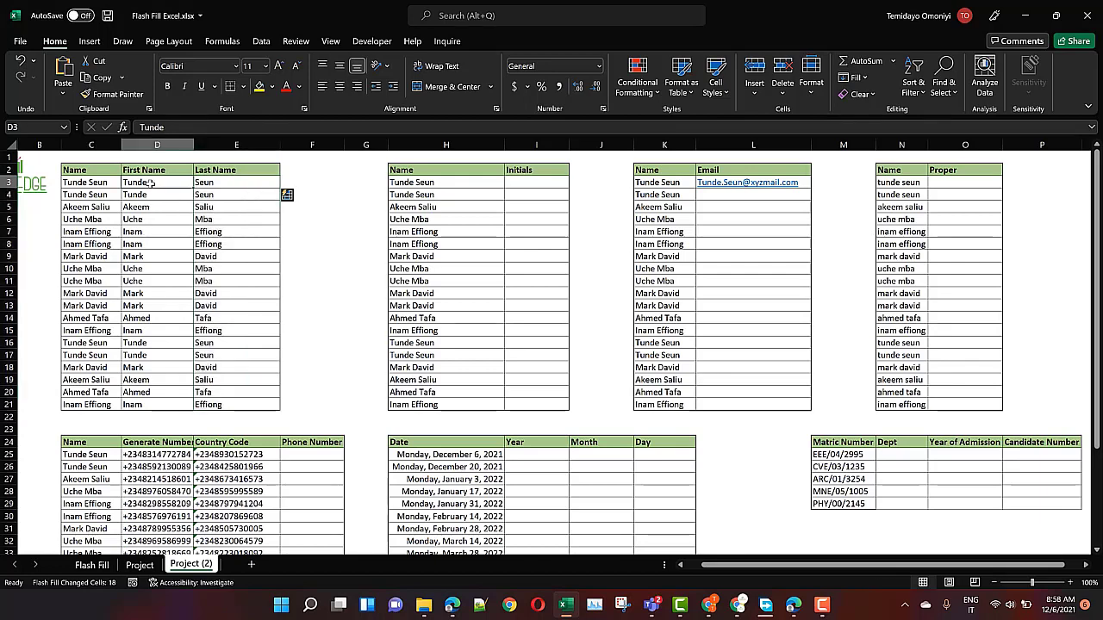
key("ctrl+shift+Right")
key("ctrl+shift+Down")
key("Delete")
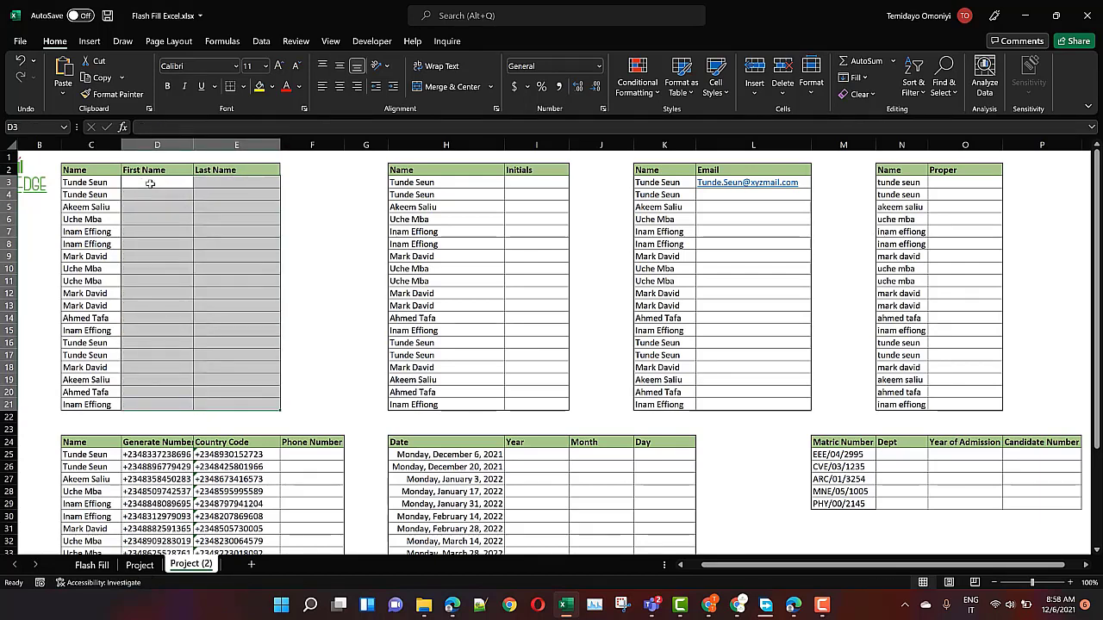
left_click(151, 184)
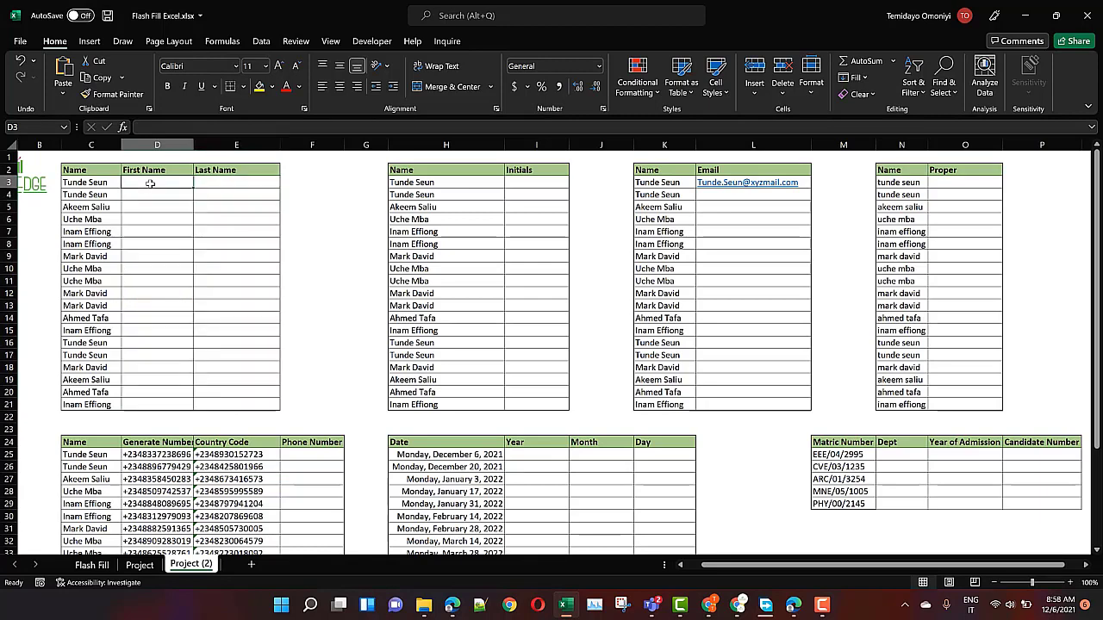
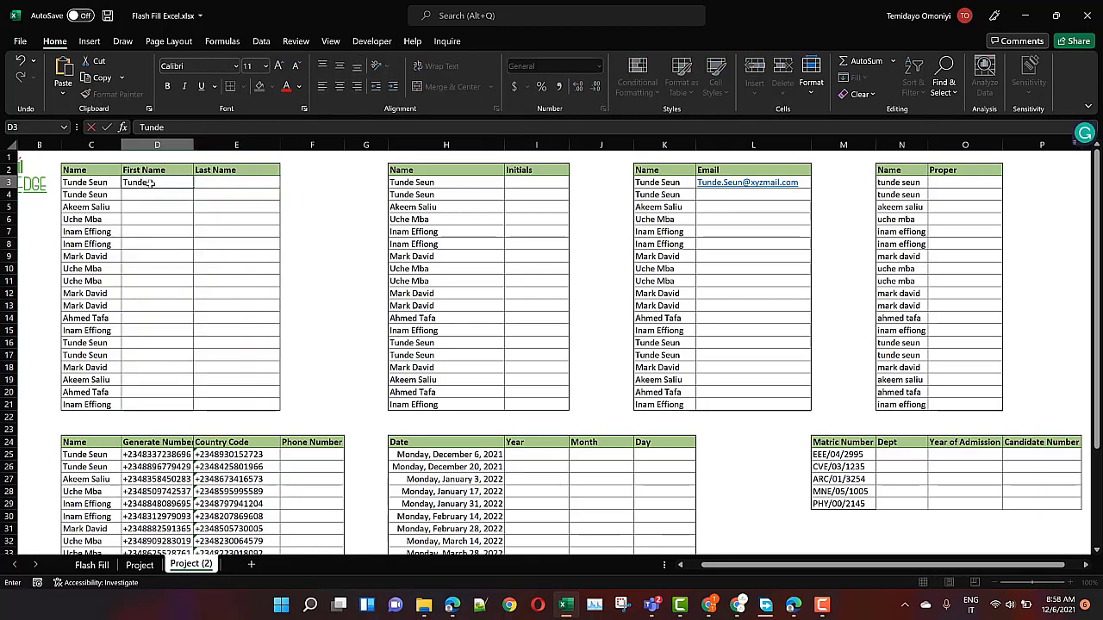
key("ctrl+Return")
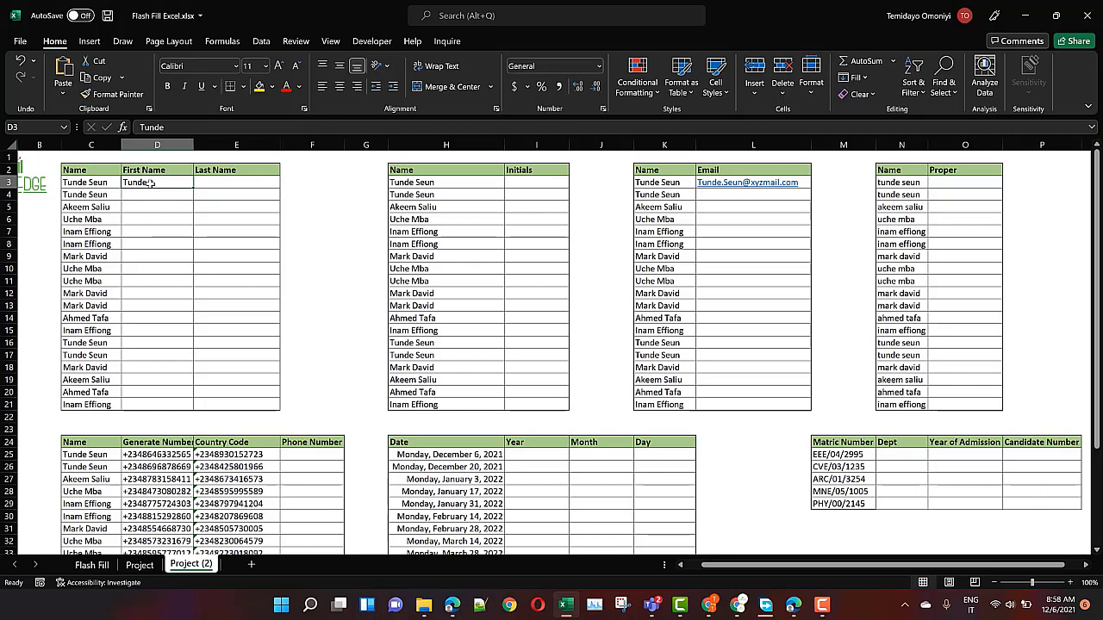
key("ctrl+e")
left_click(230, 184)
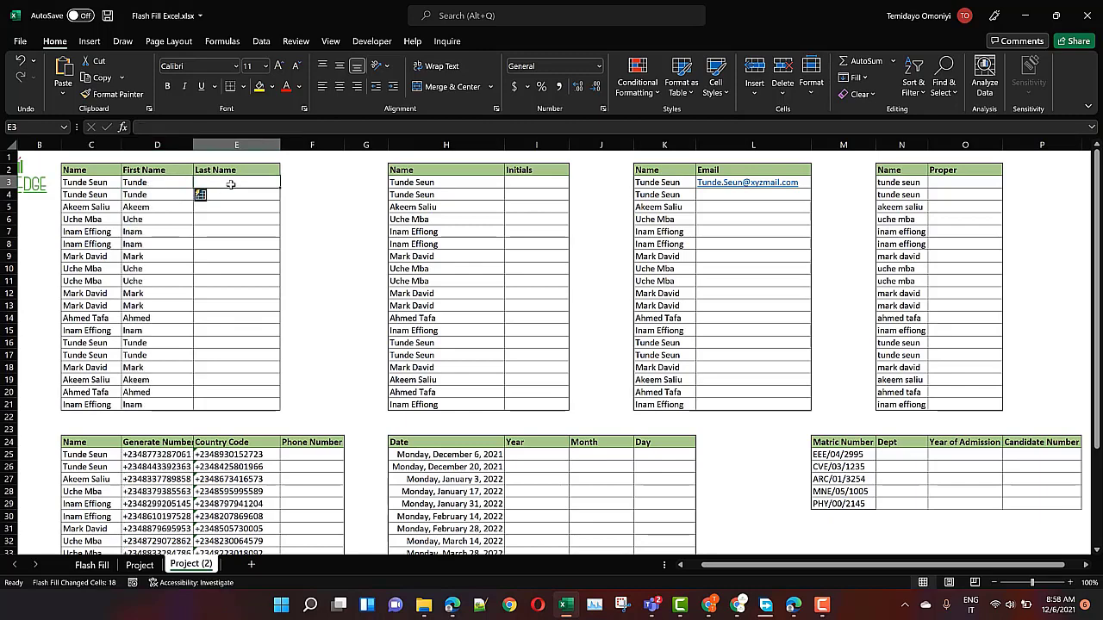
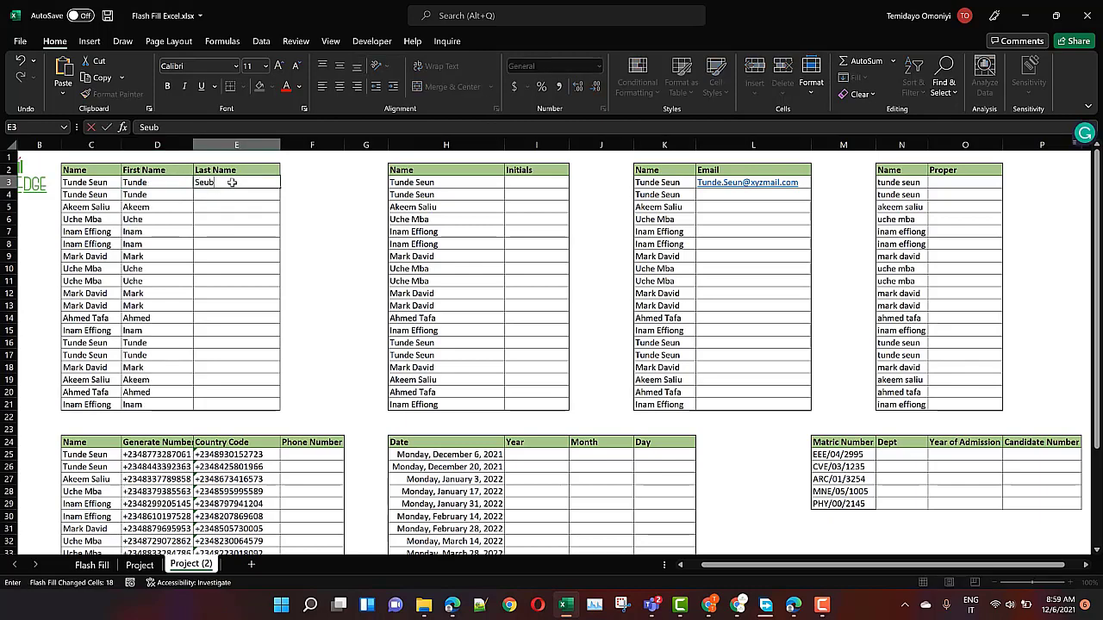
key("ctrl+Return")
key("ctrl+e")
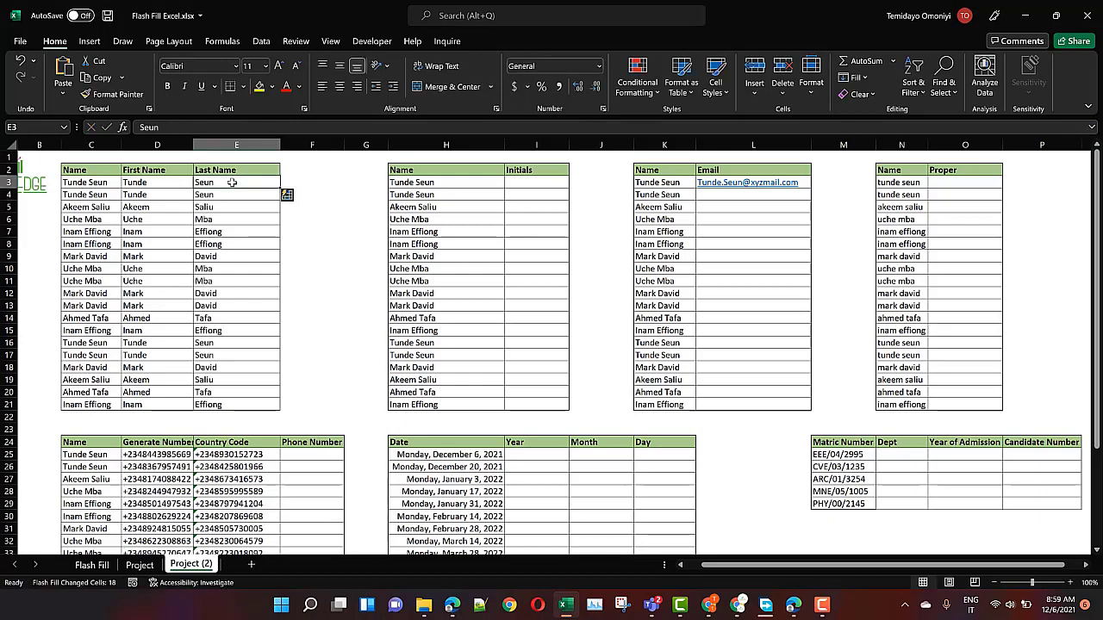
Enter the initials TS in I3 and Flash Fill the rest of the Initials column
left_click(527, 185)
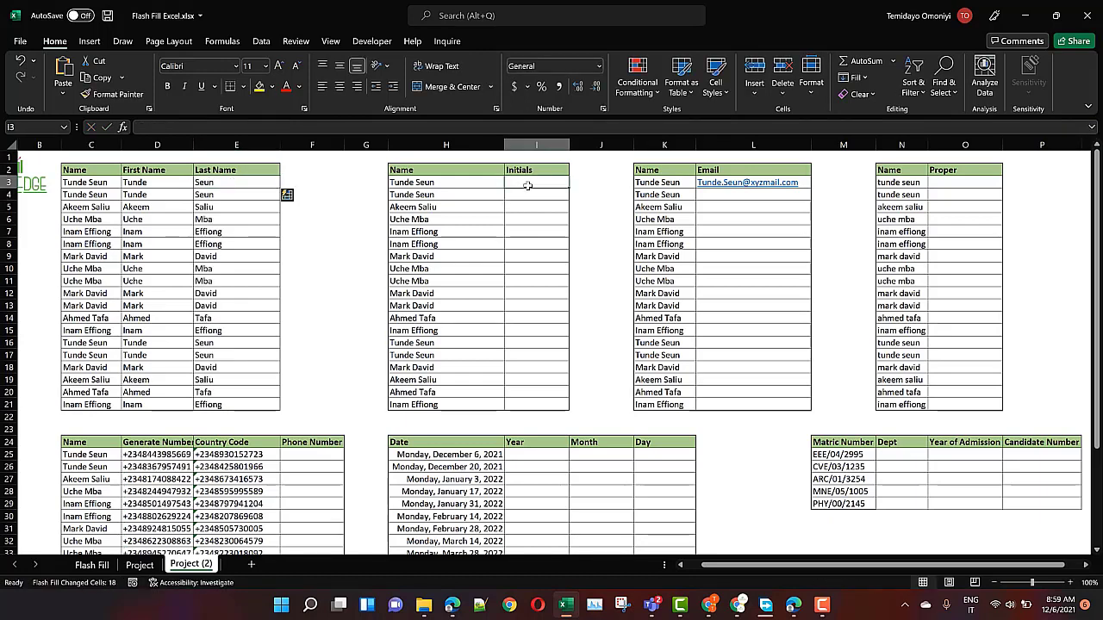
type("TS")
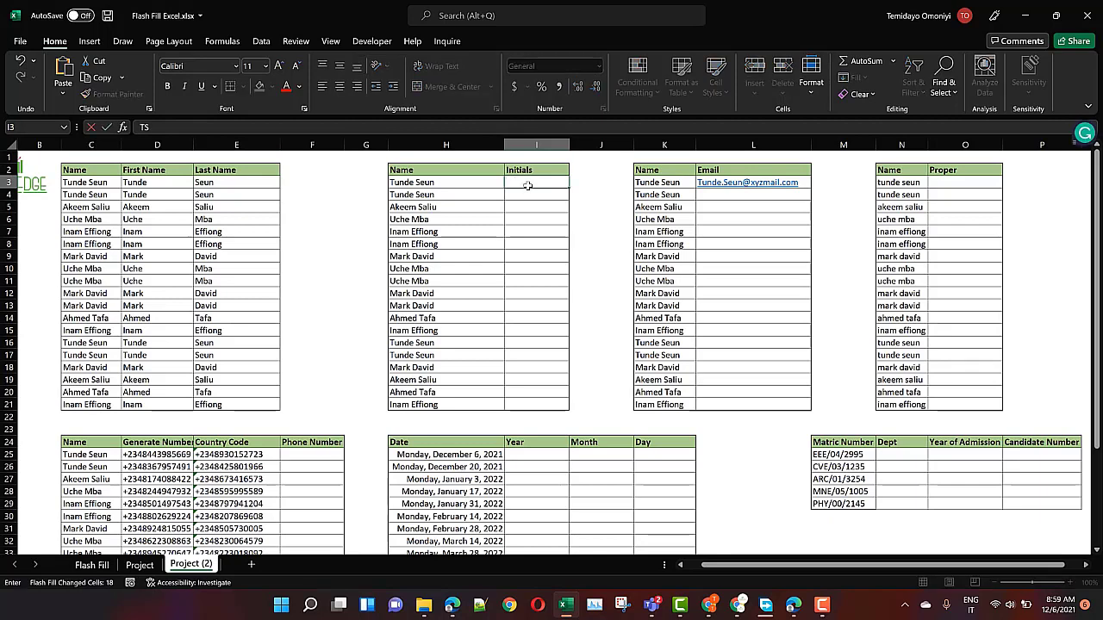
key("ctrl+Return")
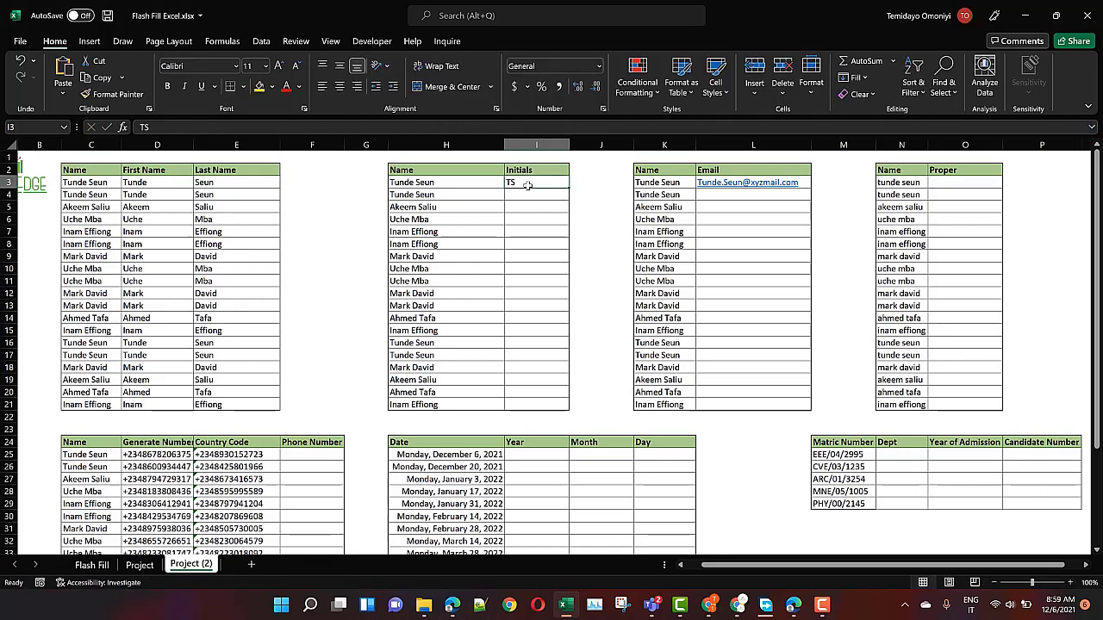
key("ctrl+e")
Enter the example xyzmail address in L4 and Flash Fill the remaining e-mails
left_click(704, 196)
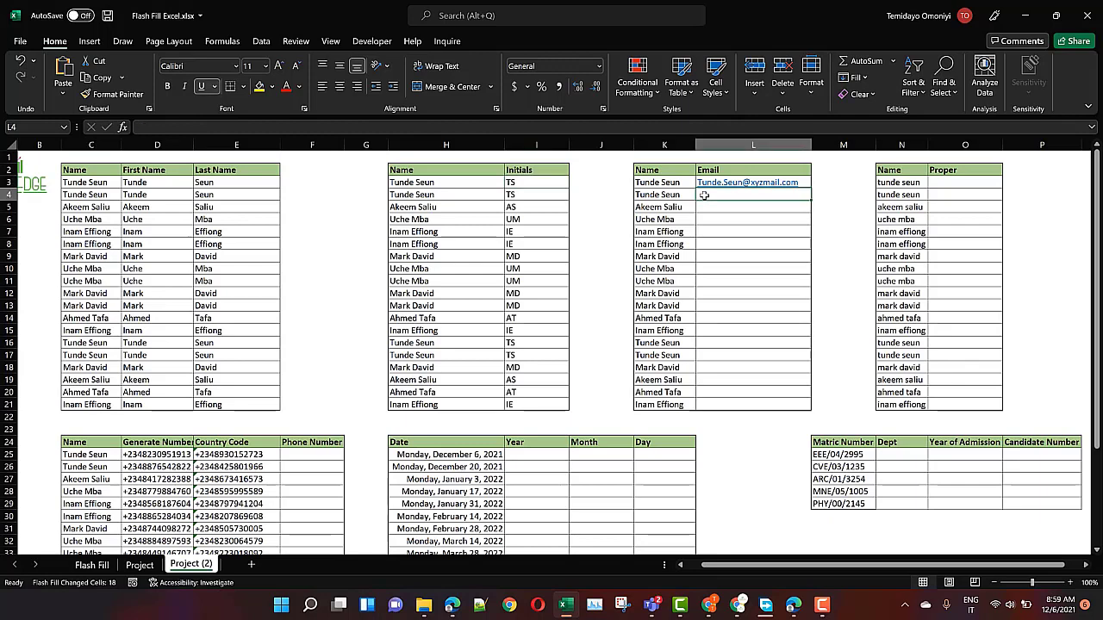
key("ctrl+Return")
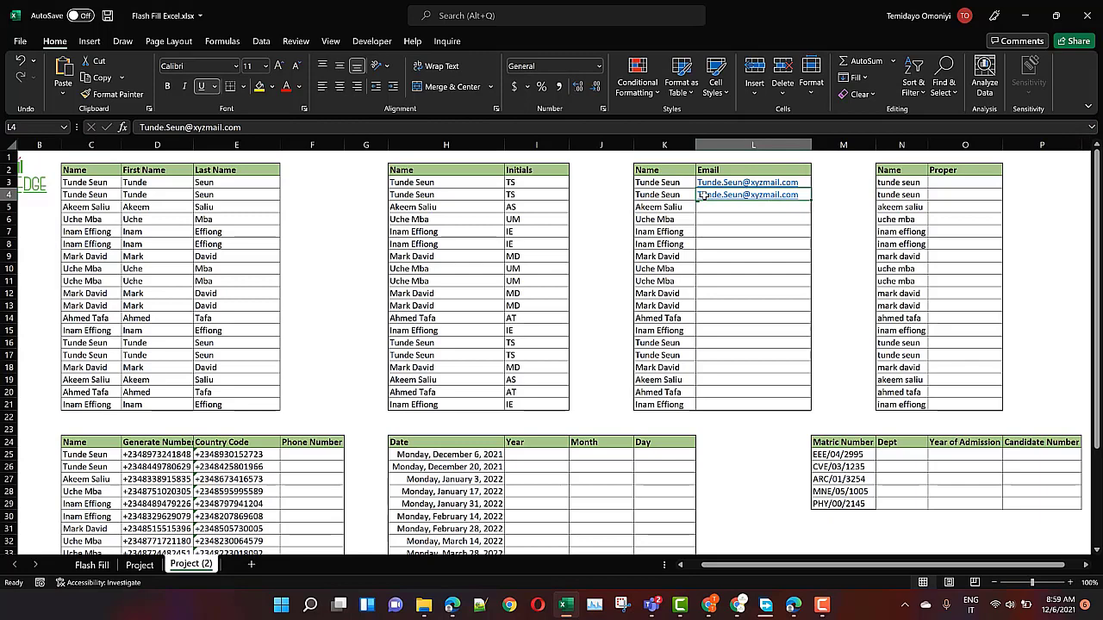
key("ctrl+e")
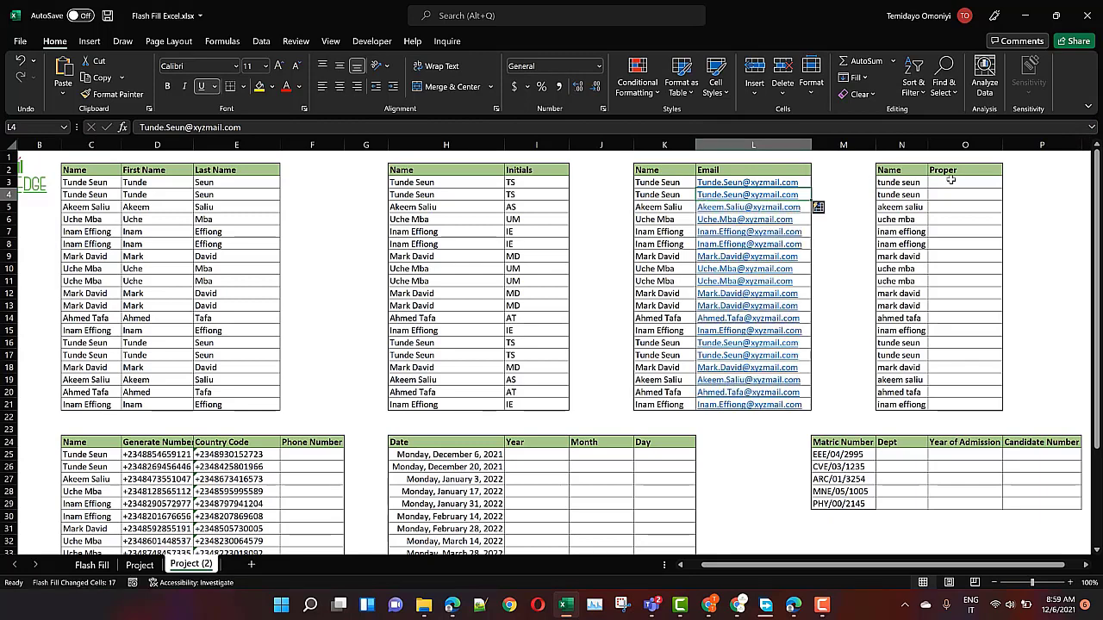
left_click(951, 181)
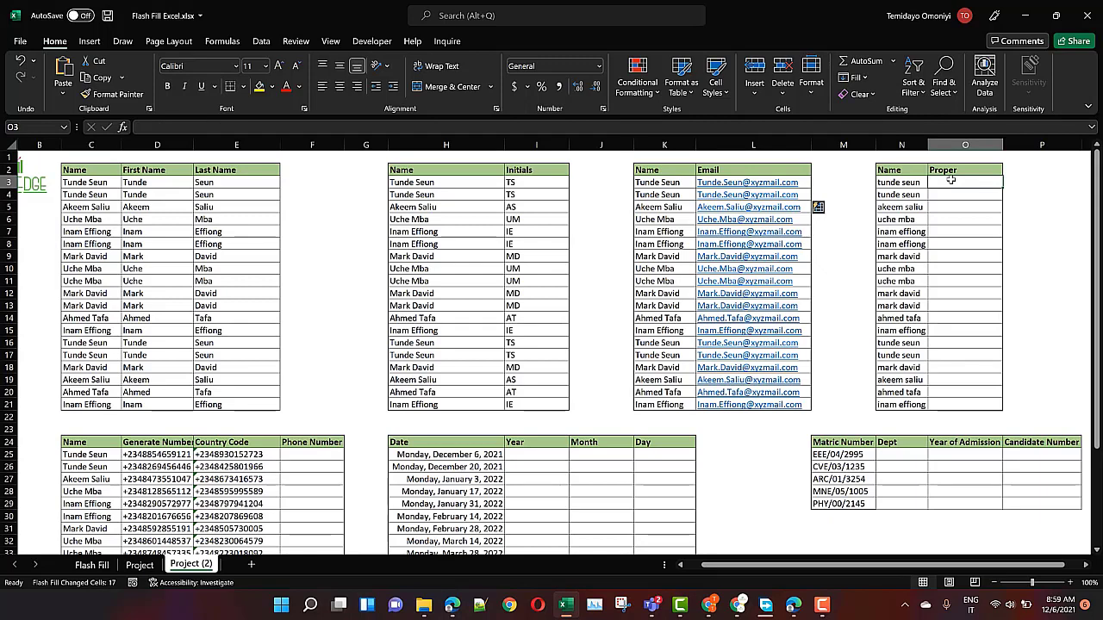
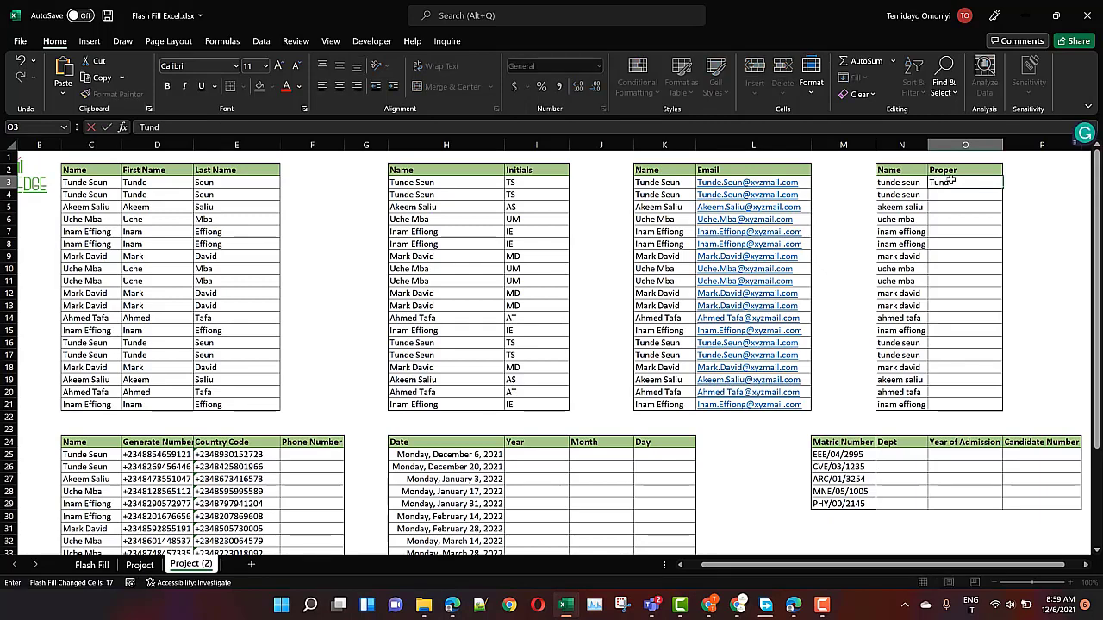
key("ctrl+Return")
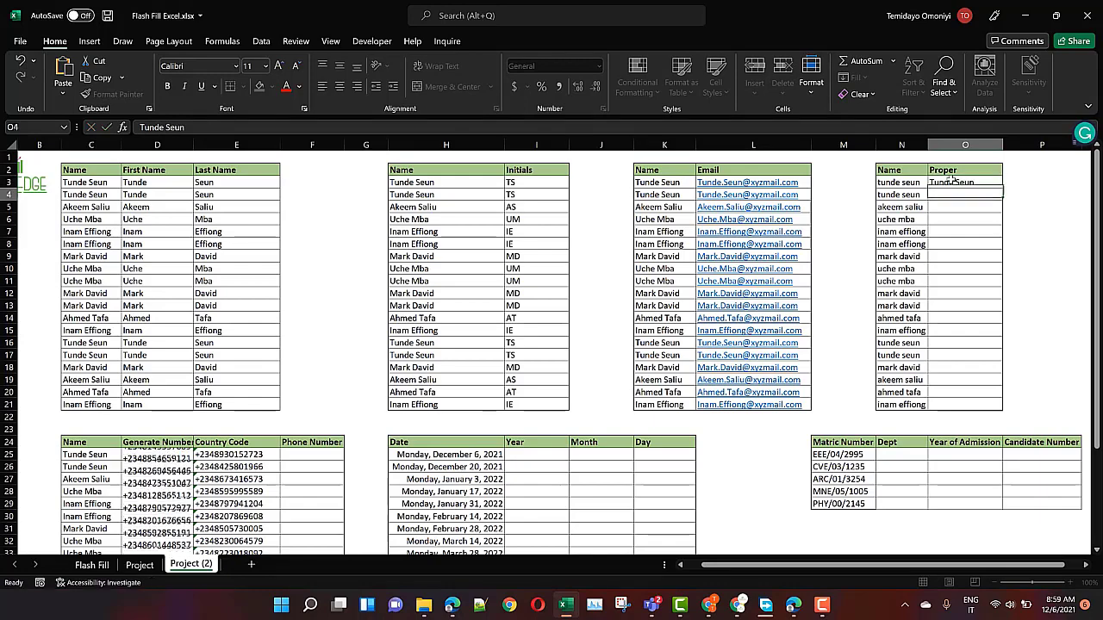
key("ctrl+e")
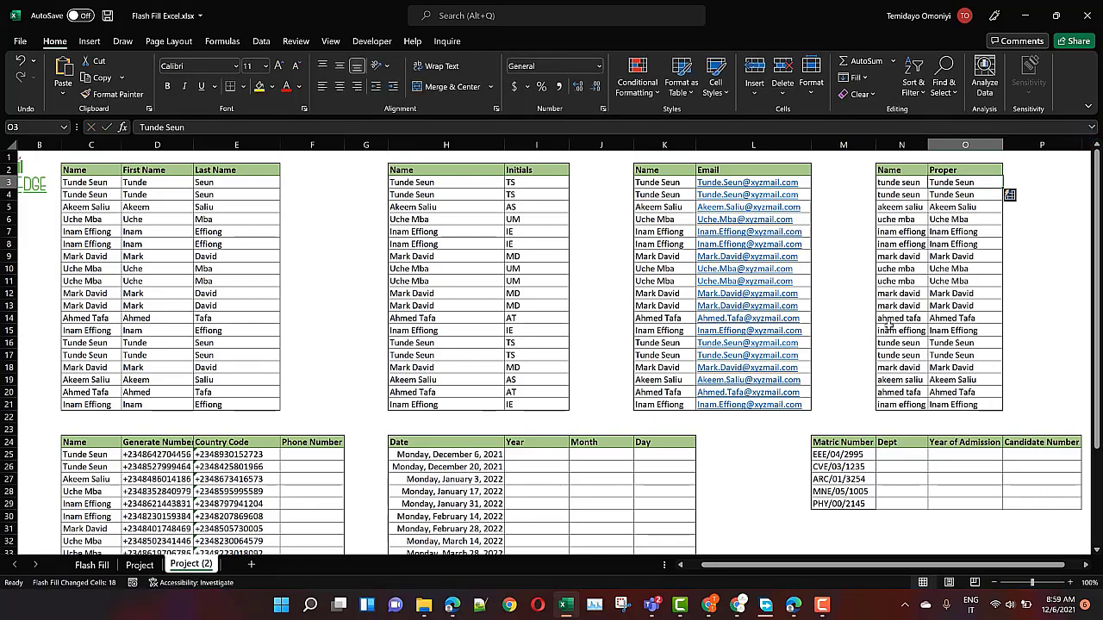
scroll(641, 398, "down", 3)
left_click(296, 343)
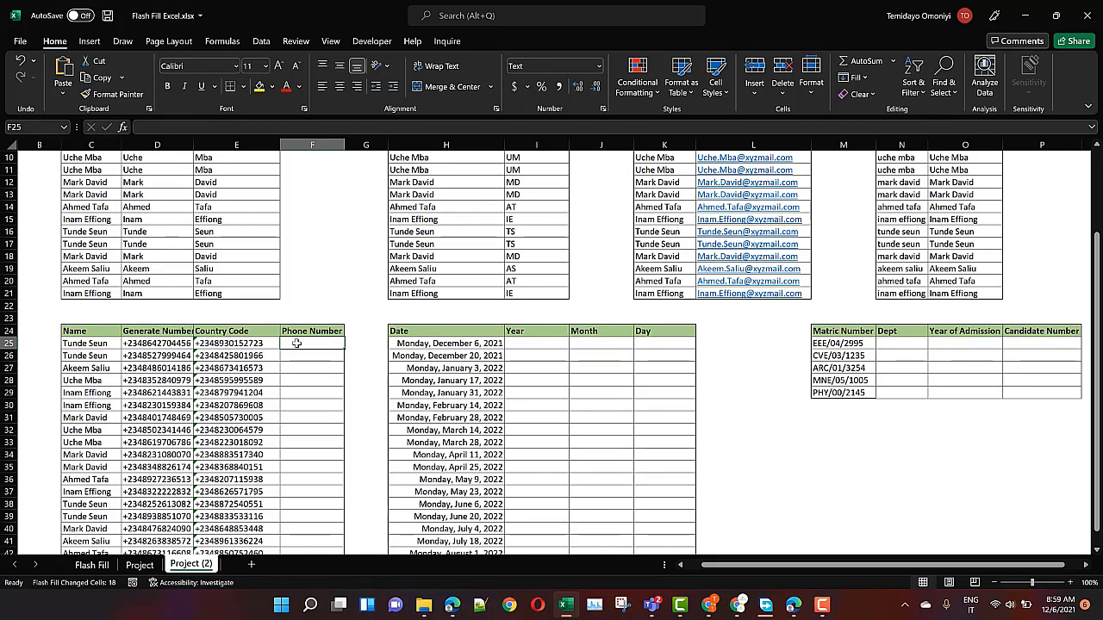
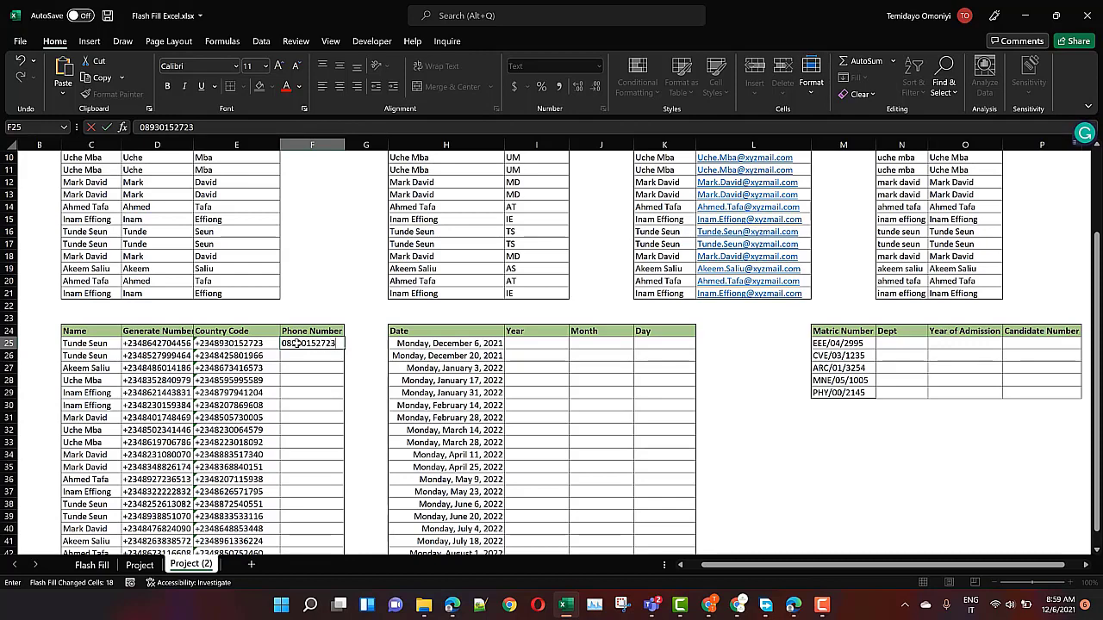
key("Return")
left_click(296, 343)
scroll(302, 343, "down", 1)
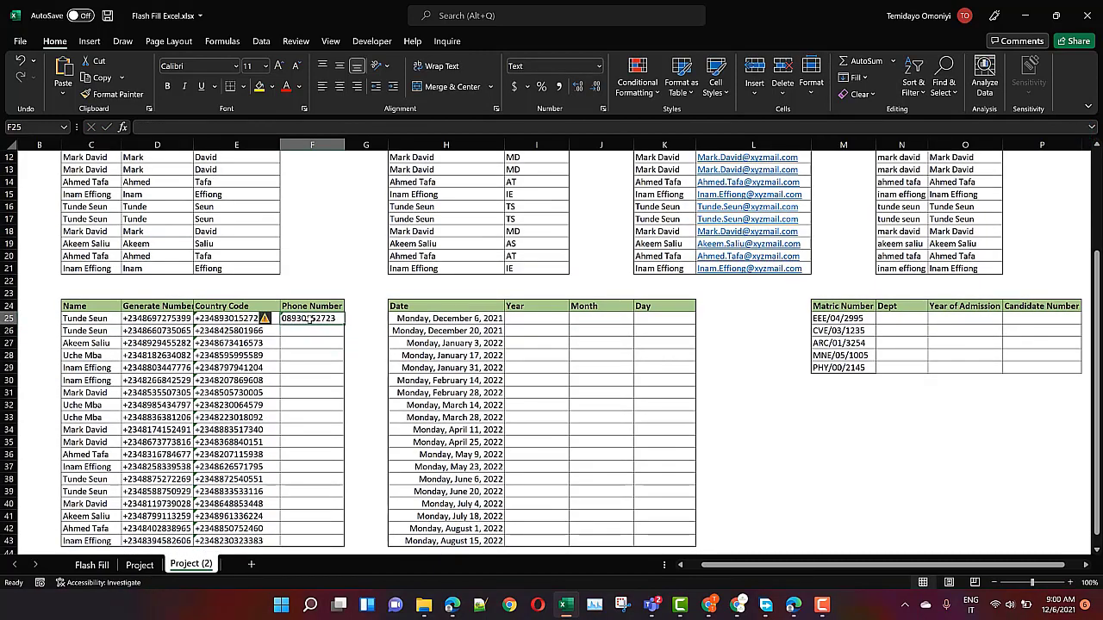
key("ctrl+e")
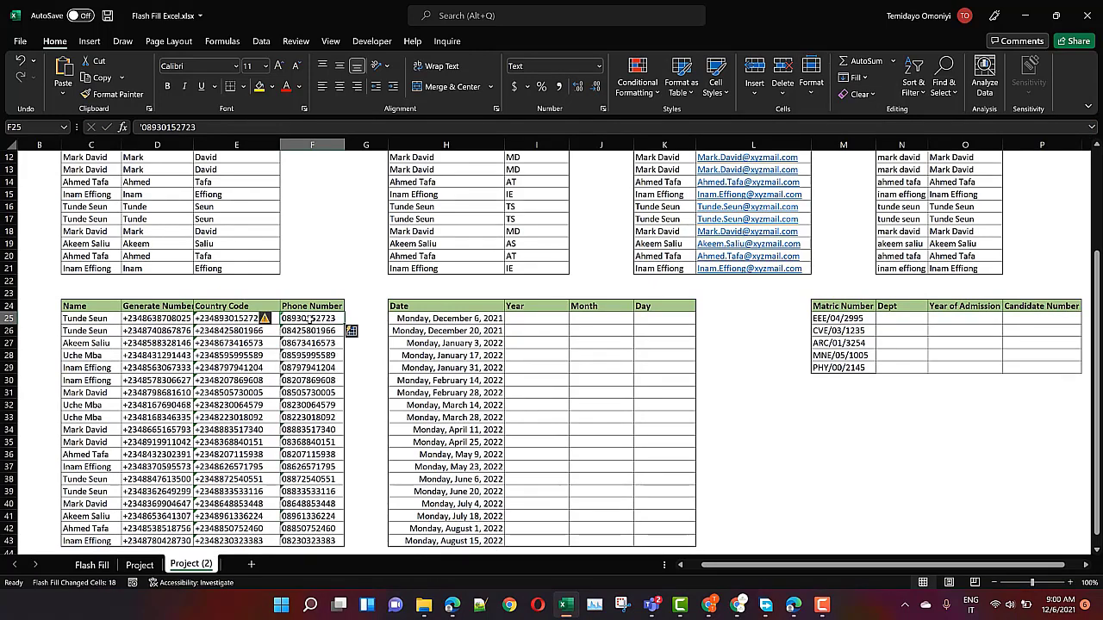
left_click(525, 318)
Enter 2021 as the first Year and Flash Fill the Year column
type("20")
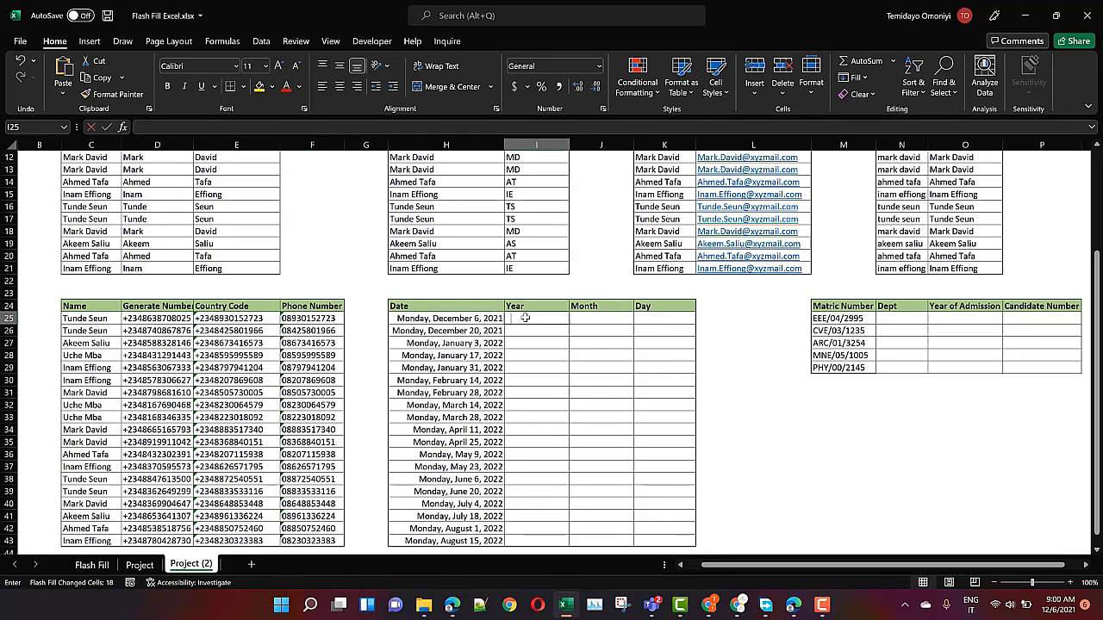
type("21")
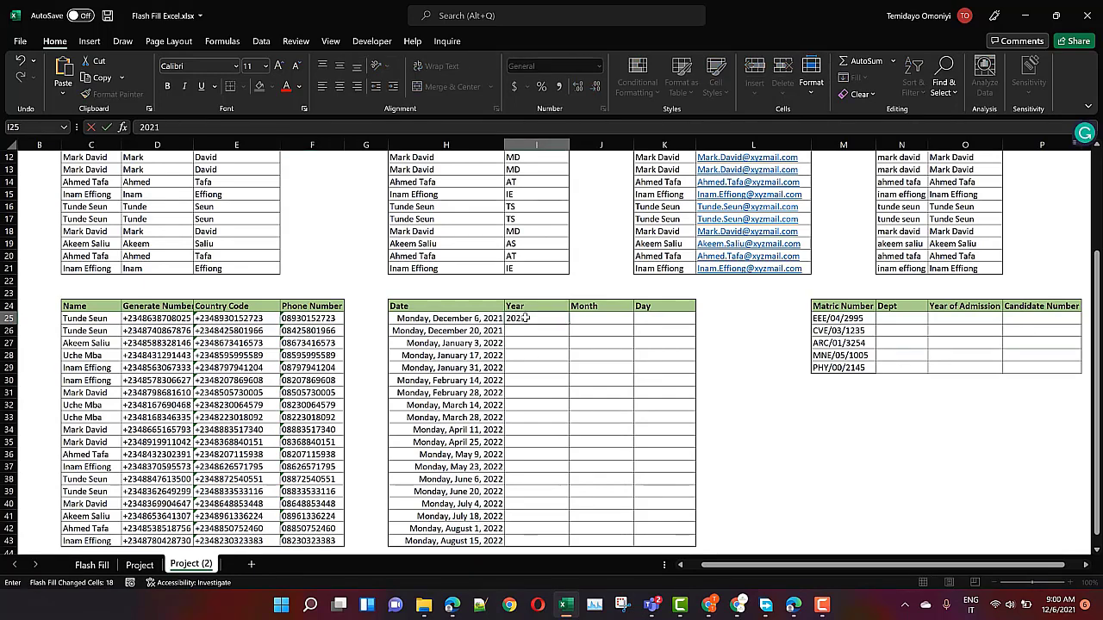
key("ctrl+Return")
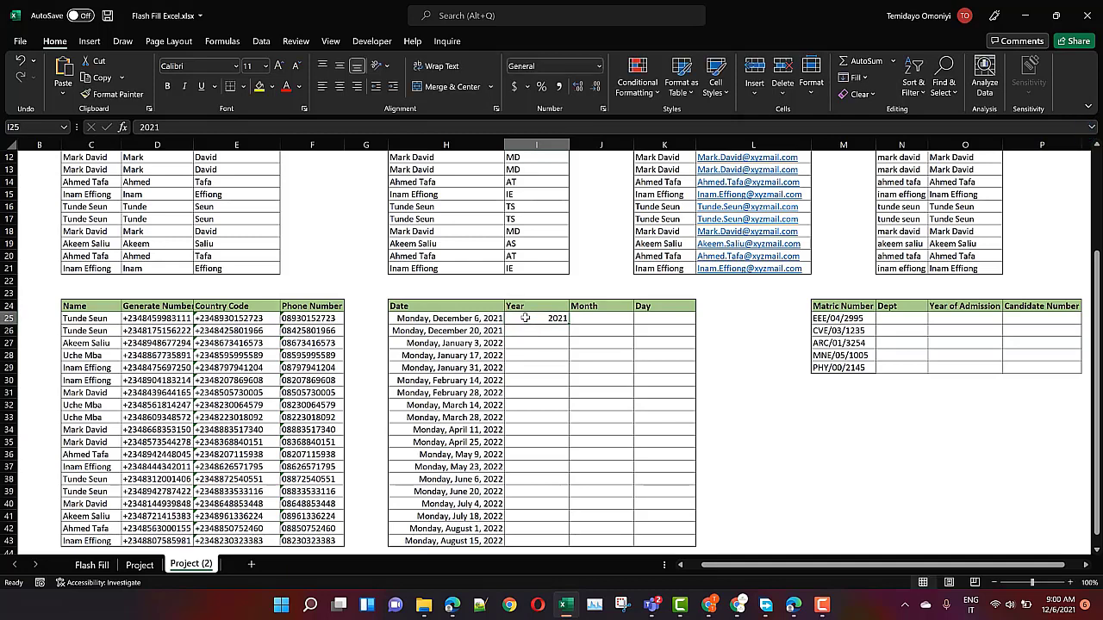
key("ctrl+e")
Enter December as the first Month and Flash Fill the Month column
left_click(596, 319)
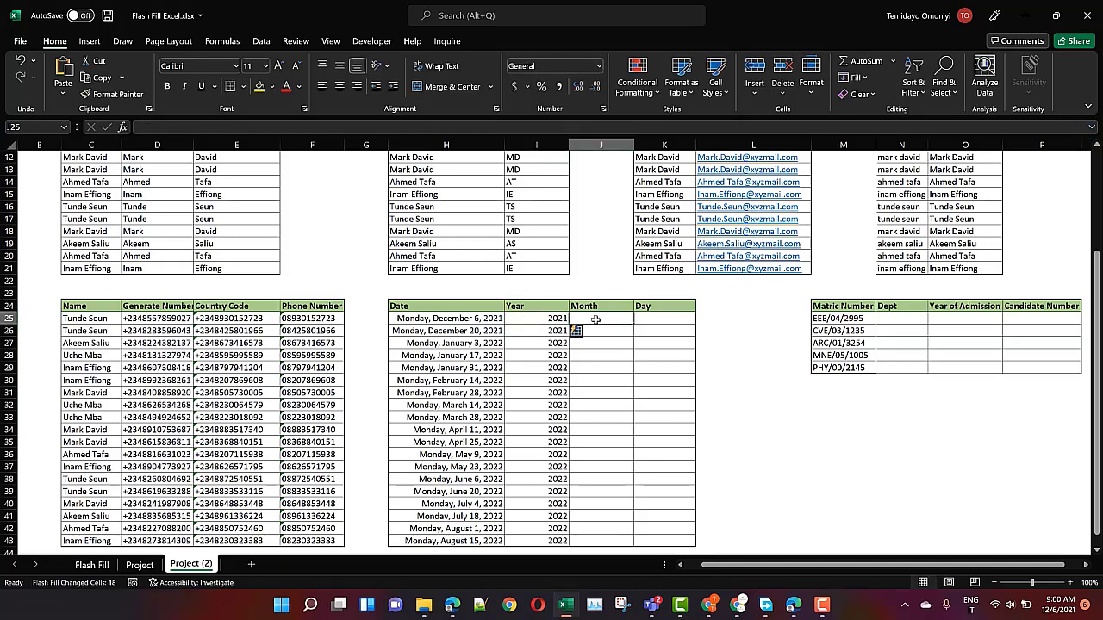
type("Dec")
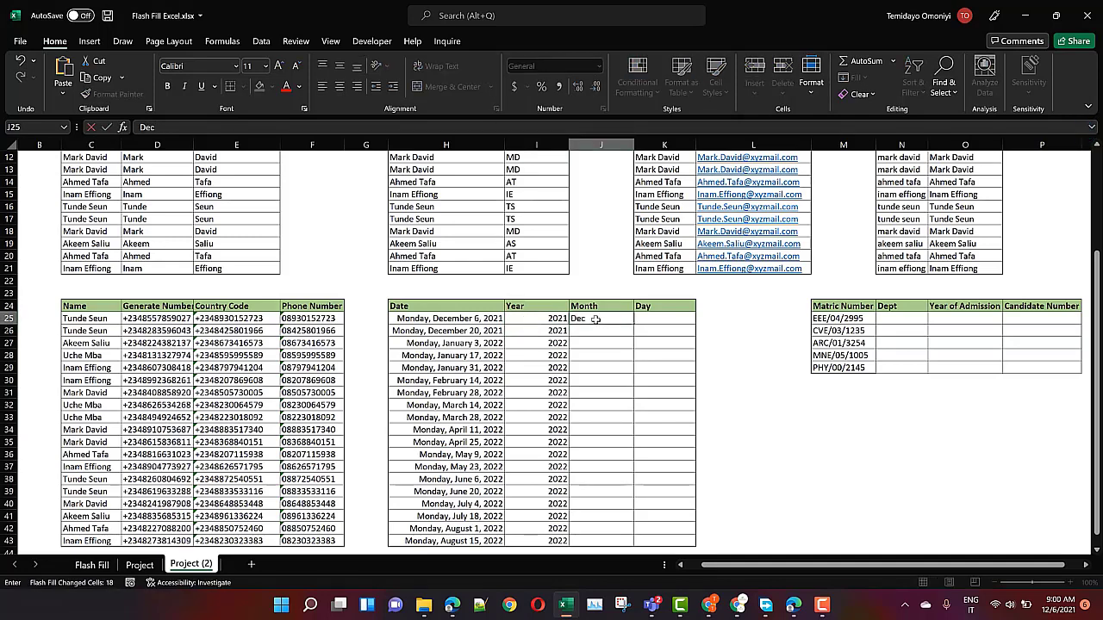
type("e")
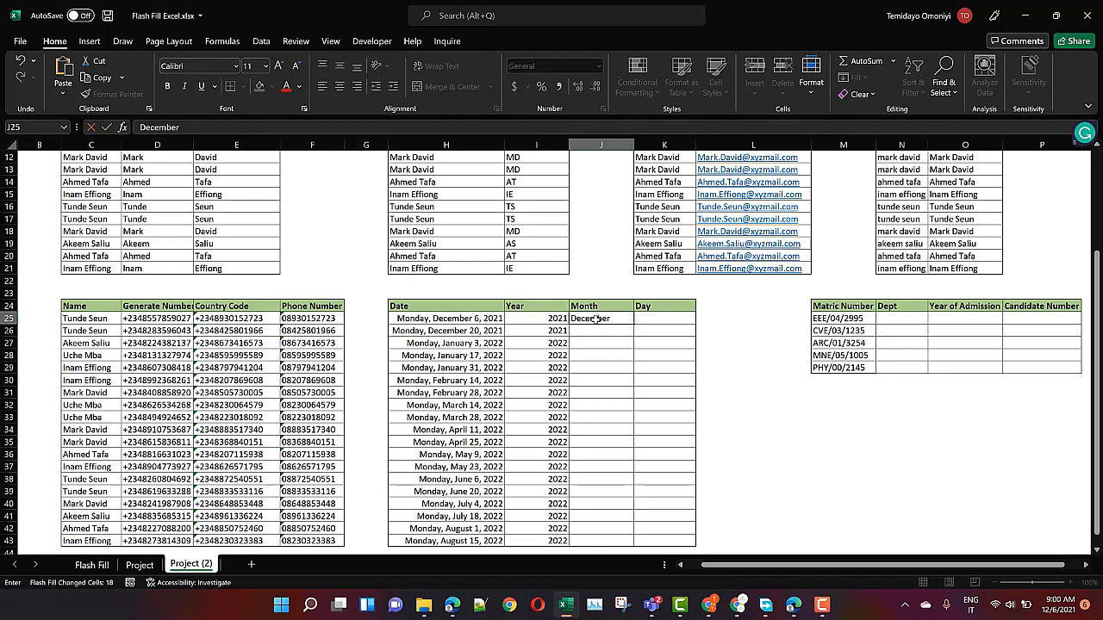
type("mber")
key("ctrl+Return")
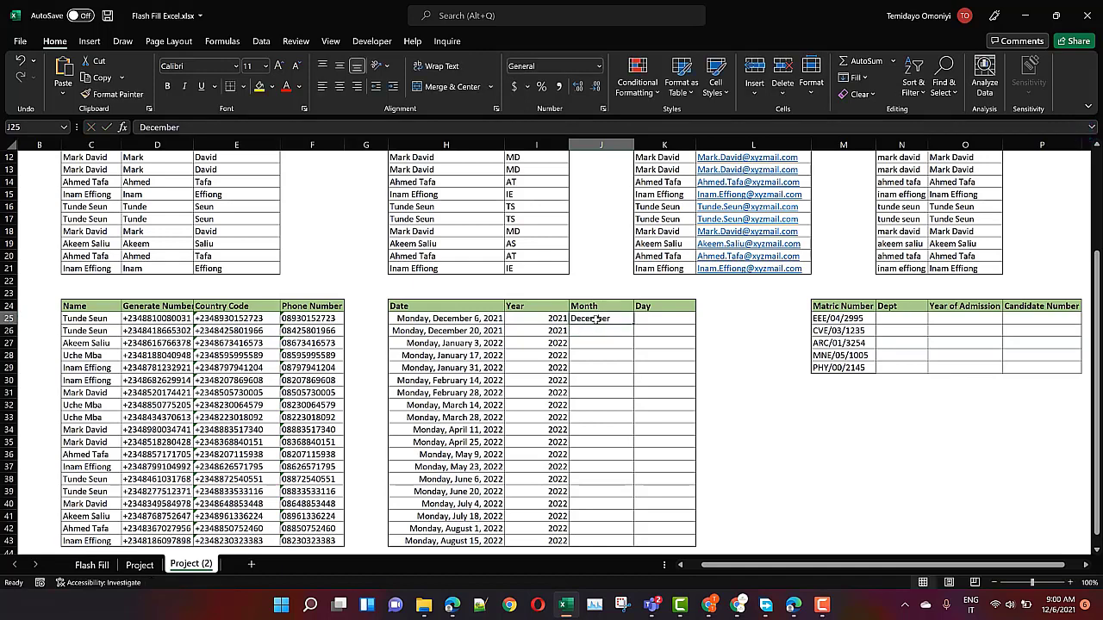
key("ctrl+e")
Enter Monday as the first Day and Flash Fill the Day column
left_click(651, 318)
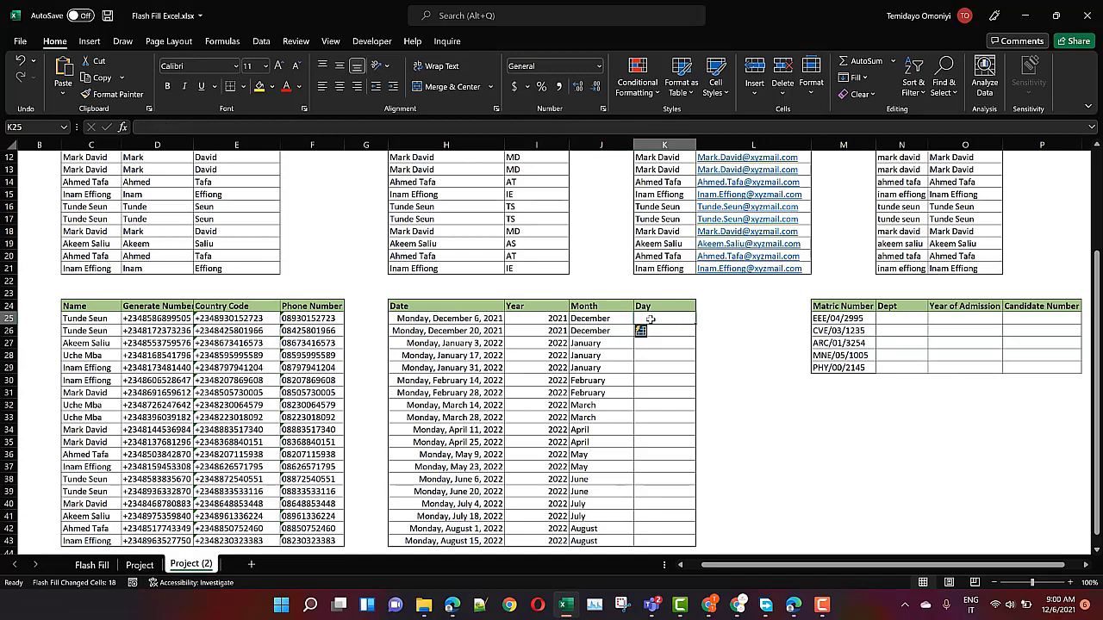
type("Mon")
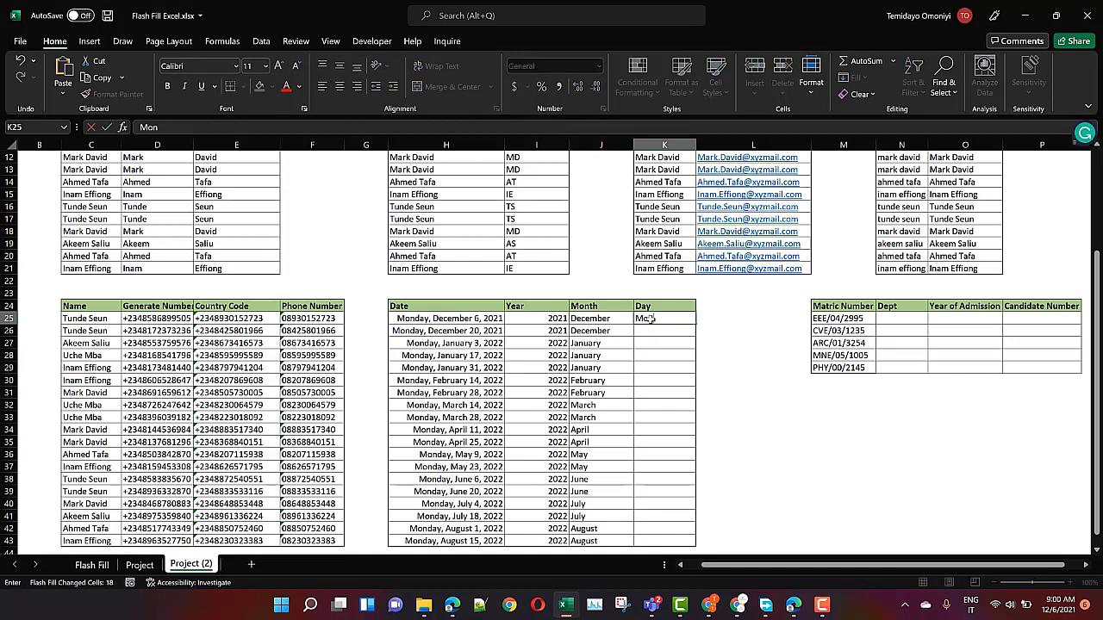
type("day")
key("ctrl+e")
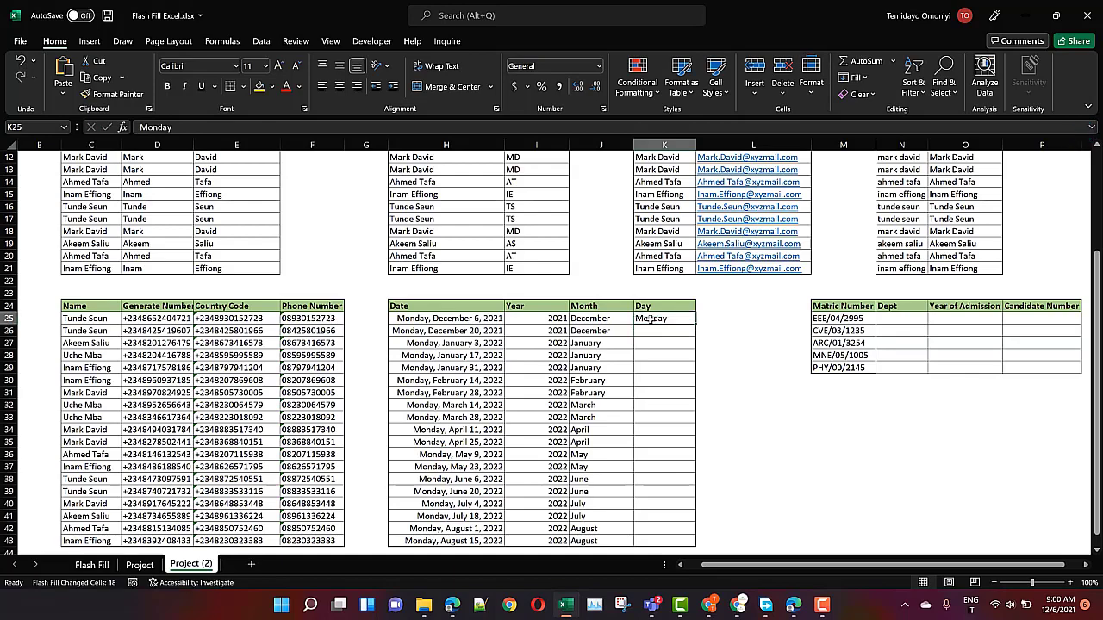
left_click(893, 318)
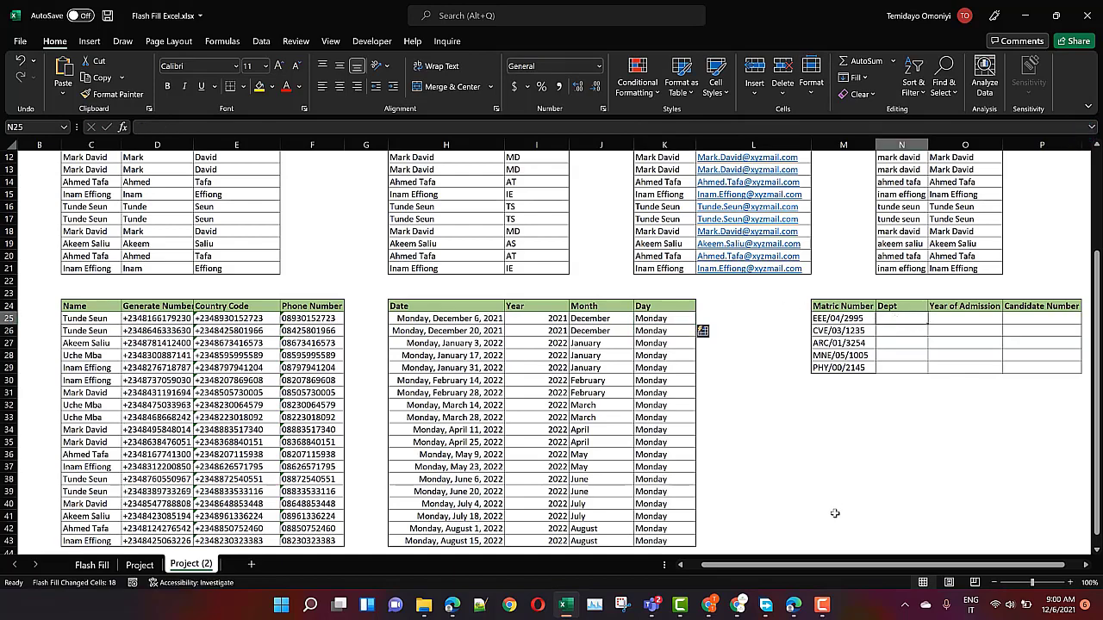
Enter =LEFT(M25,3) in N25 and copy it down to N29 for EEE, CVE, ARC, MNE, PHY
left_click_drag(834, 564, 851, 565)
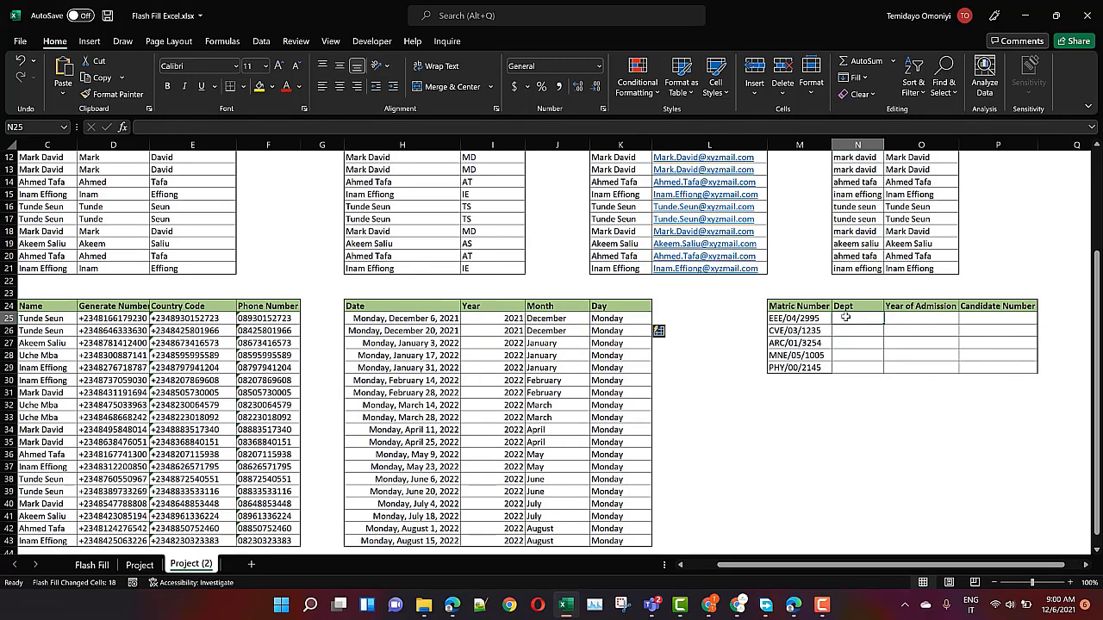
type("=")
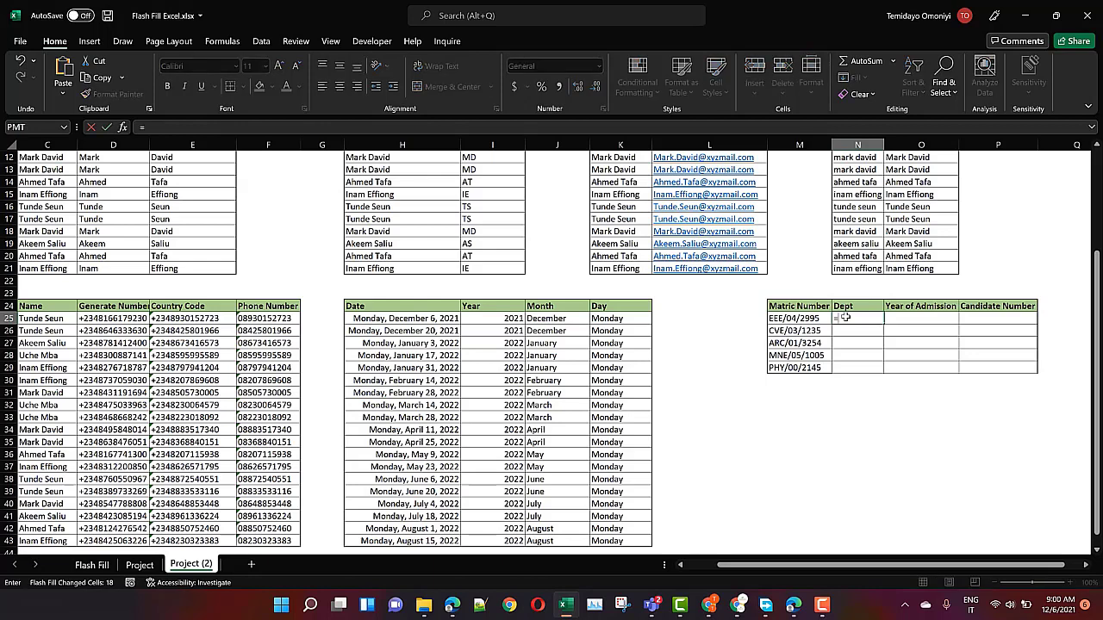
type("left")
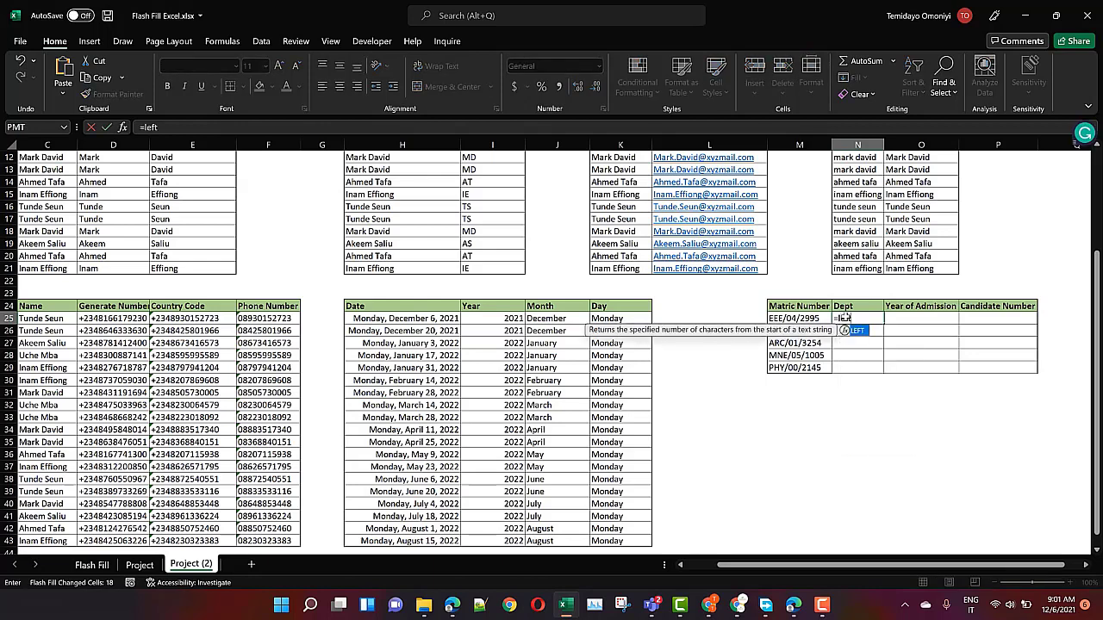
key("Tab")
left_click(802, 318)
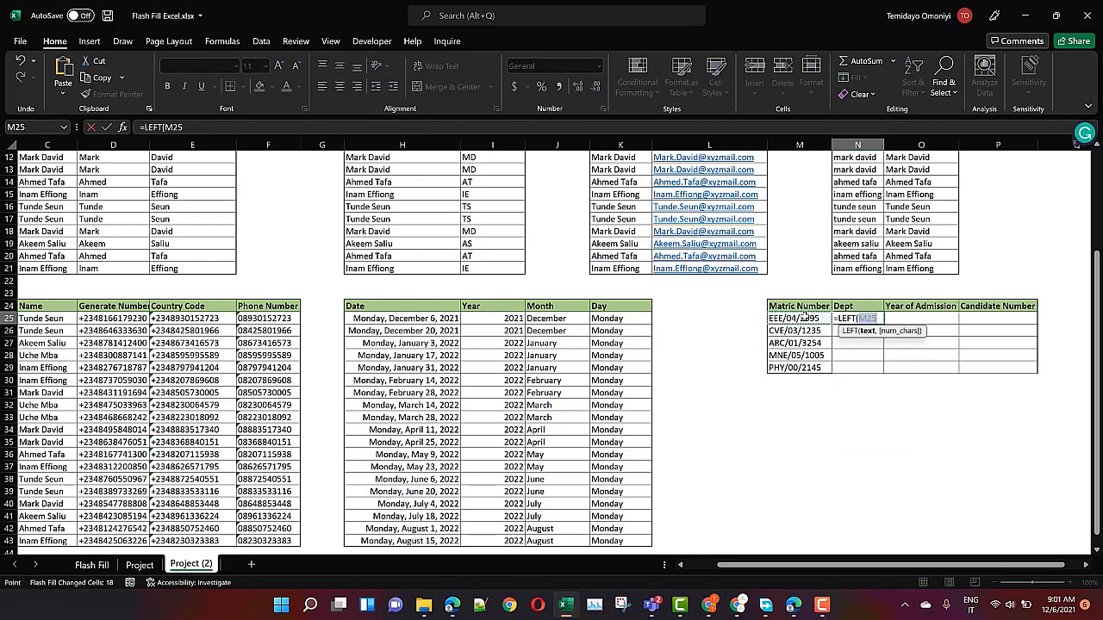
type(",")
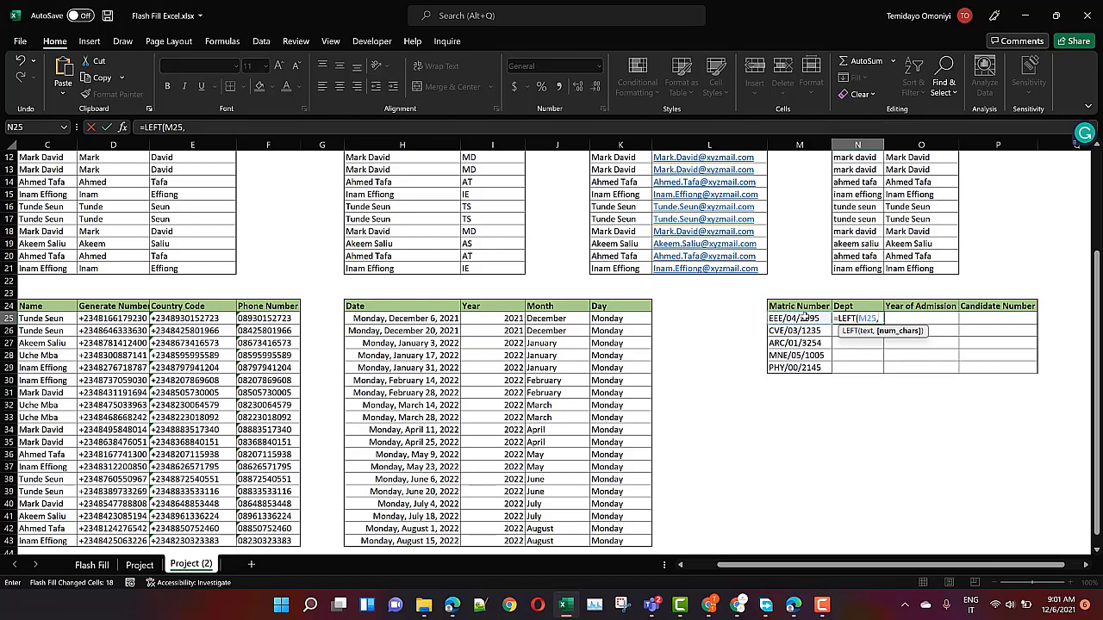
type("3")
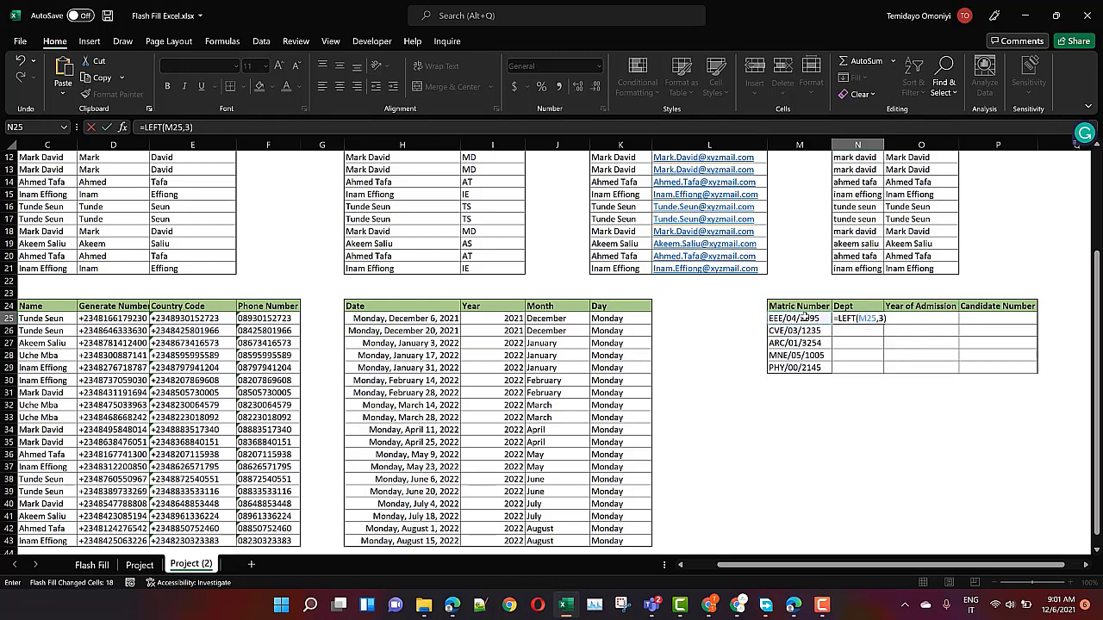
key("Return")
left_click(876, 321)
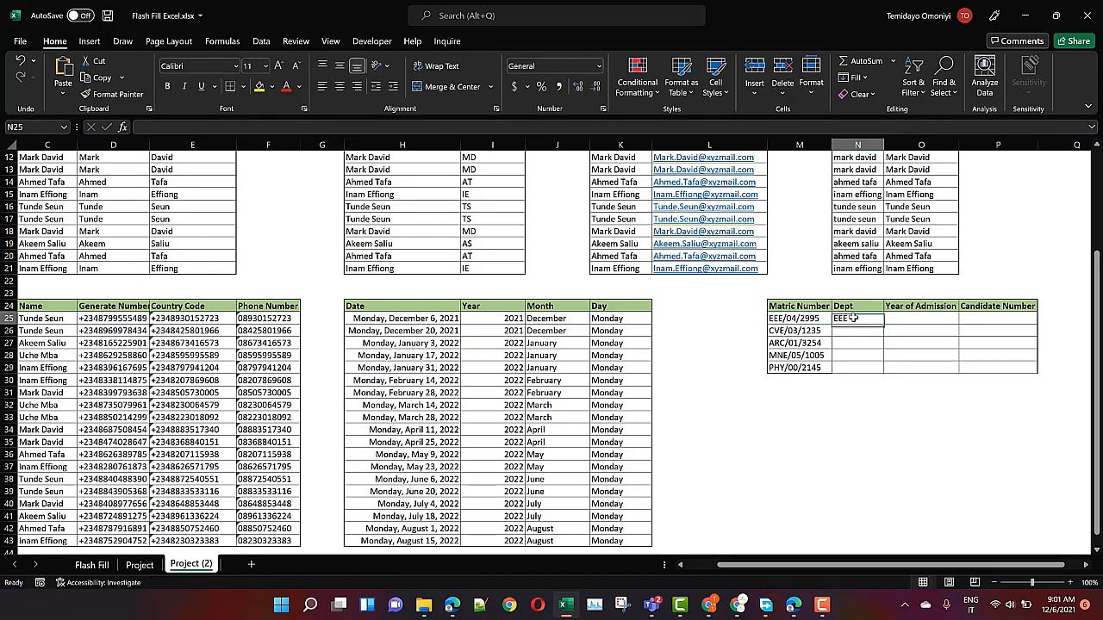
left_click_drag(876, 321, 877, 370)
left_click(899, 320)
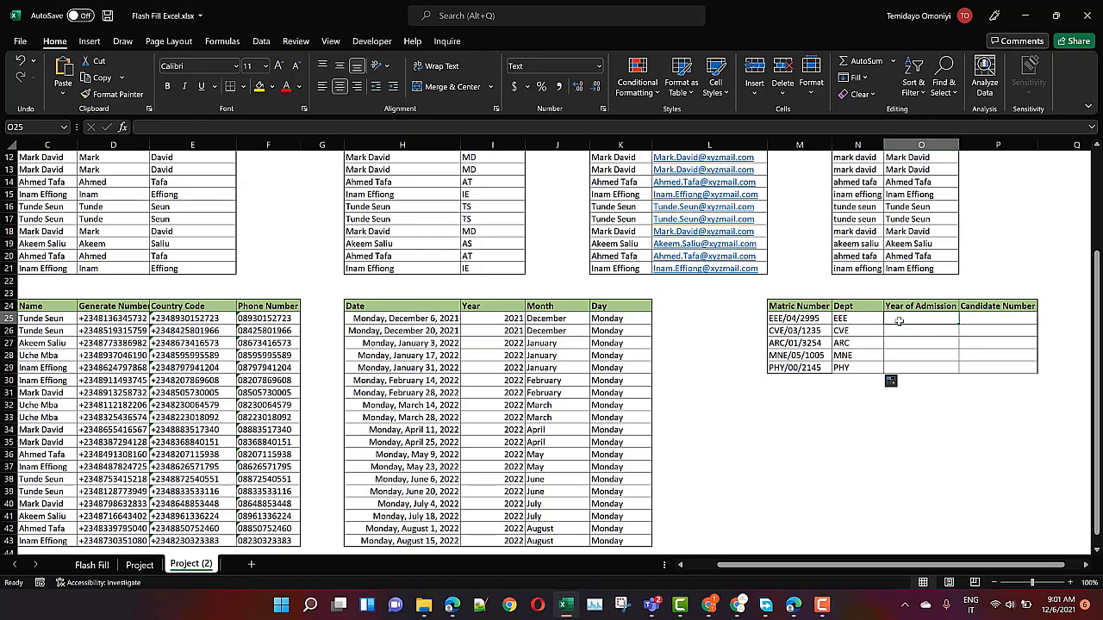
Enter a MID formula on M25 in O25, which stays stored as text
type("=mid")
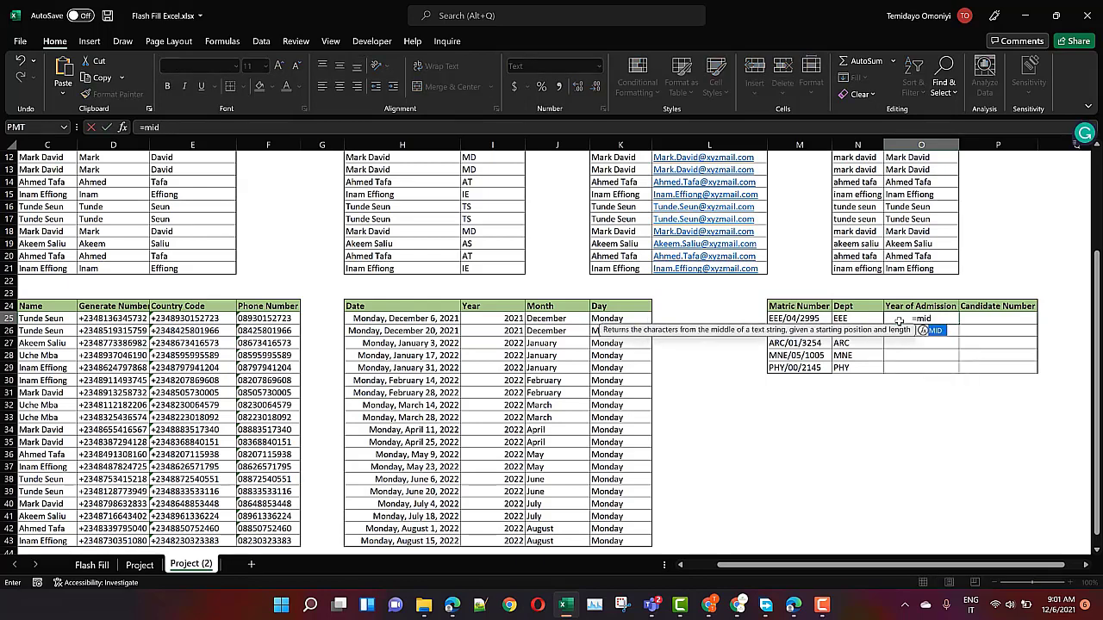
key("Tab")
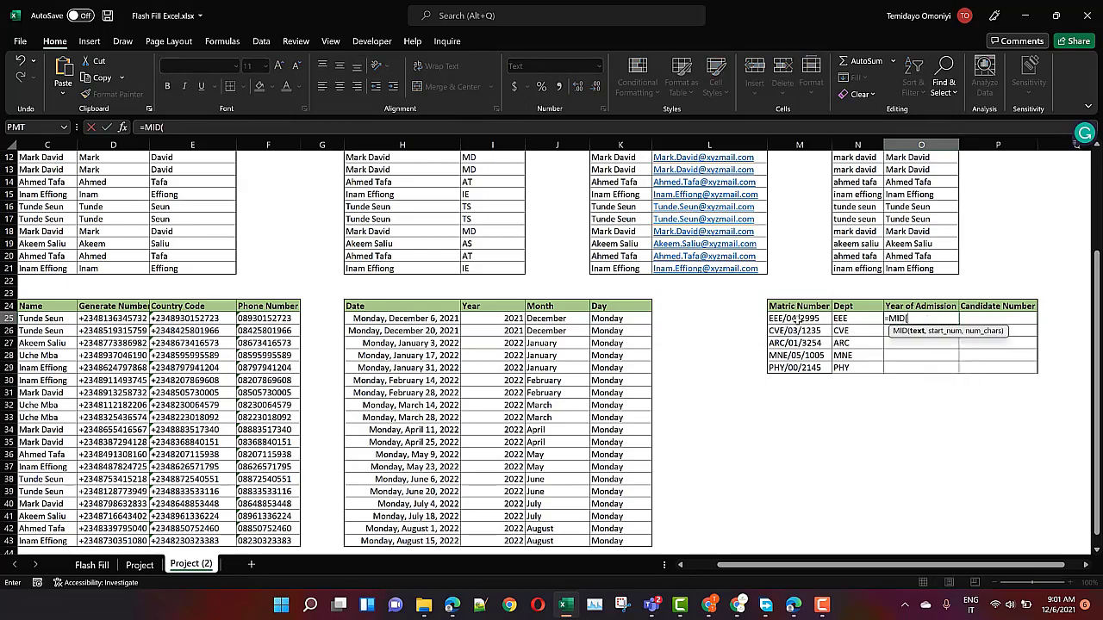
left_click(797, 319)
type(",5")
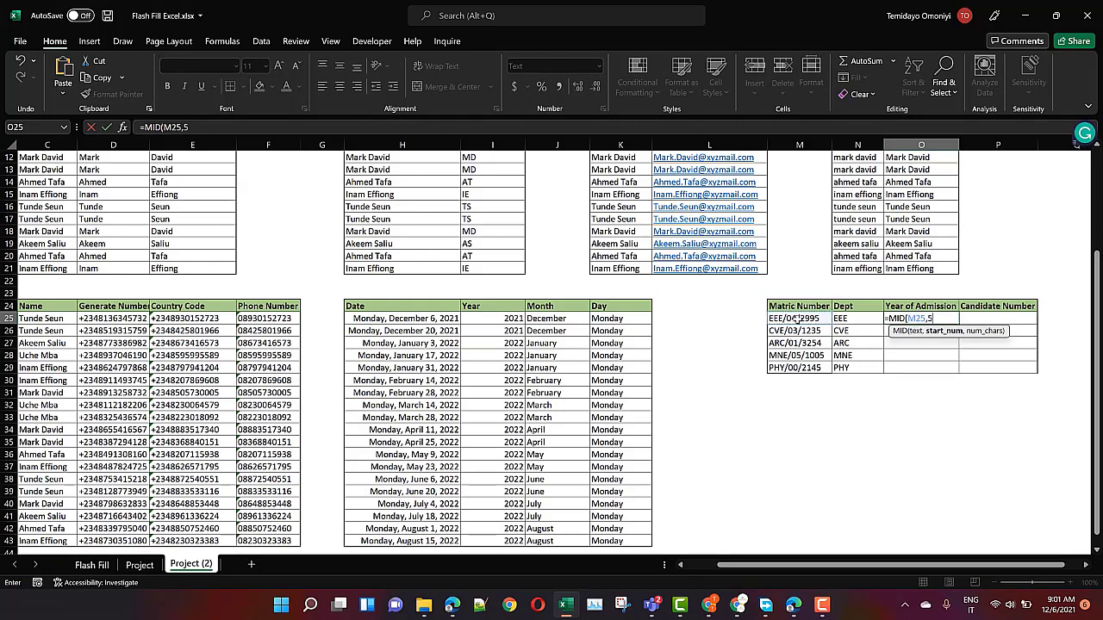
type(",2")
type(")")
key("Return")
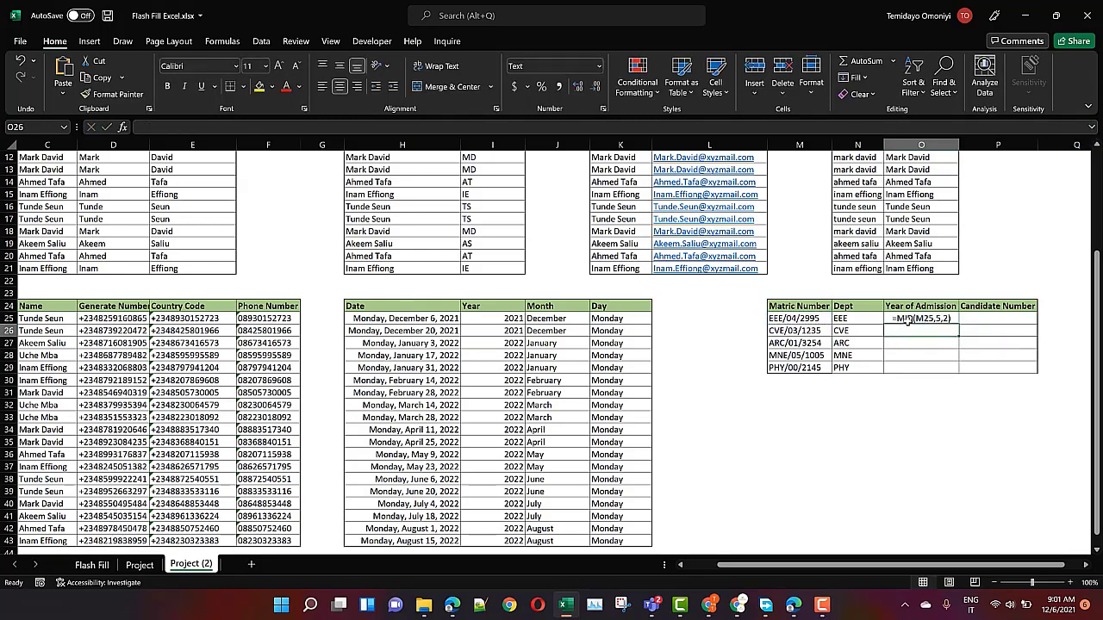
double_click(920, 318)
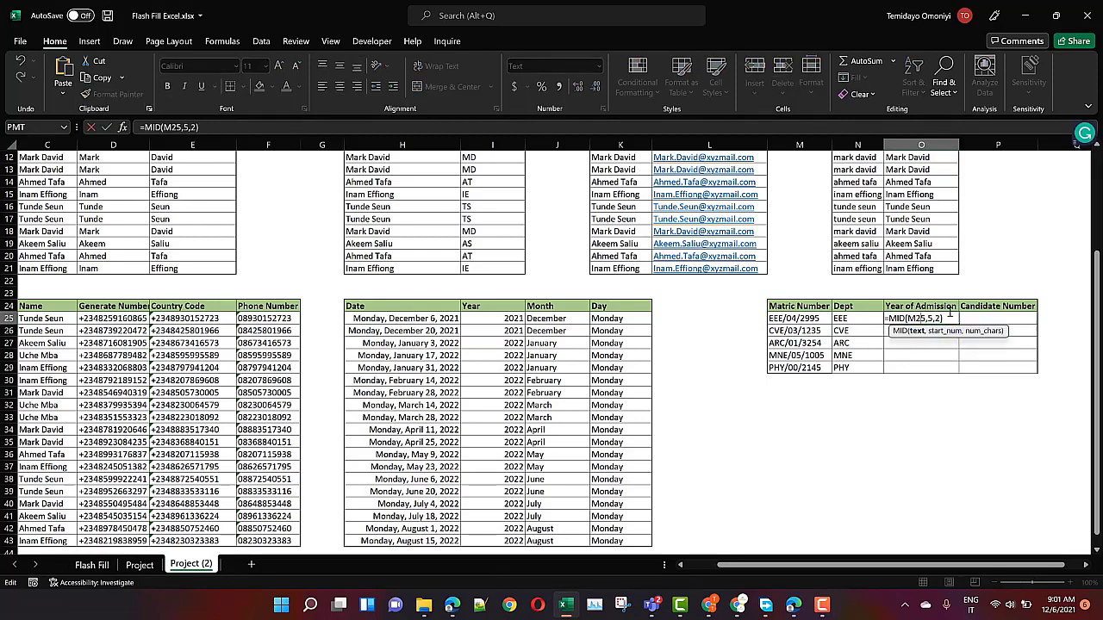
key("Escape")
Change O25:O29 from Text to General format and clear the formula in O25
left_click_drag(897, 326, 897, 368)
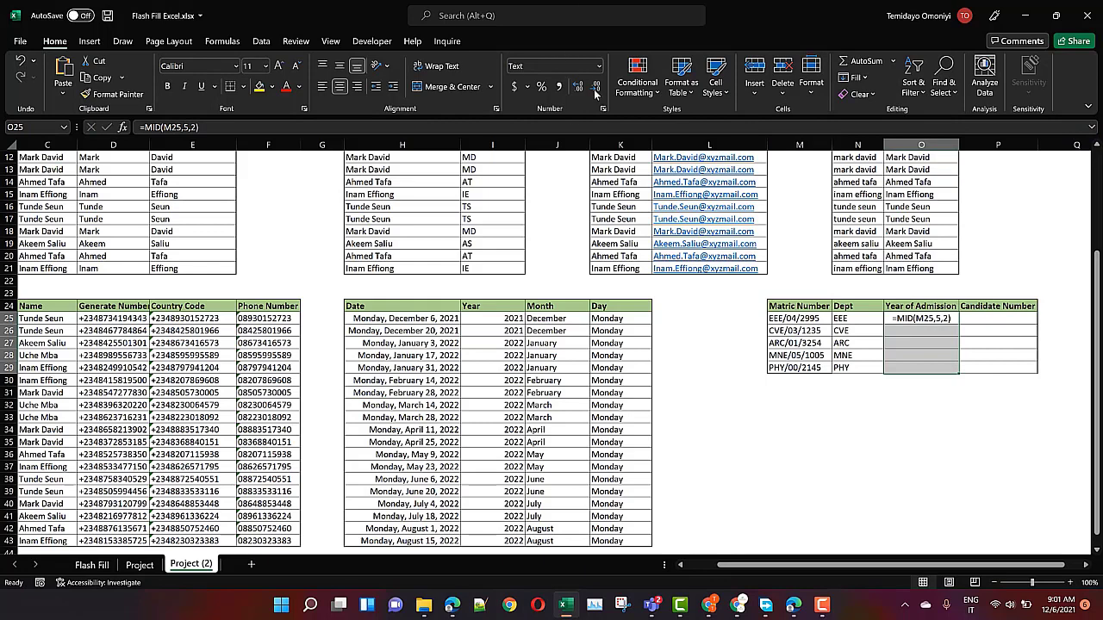
left_click(599, 66)
left_click(552, 89)
key("Return")
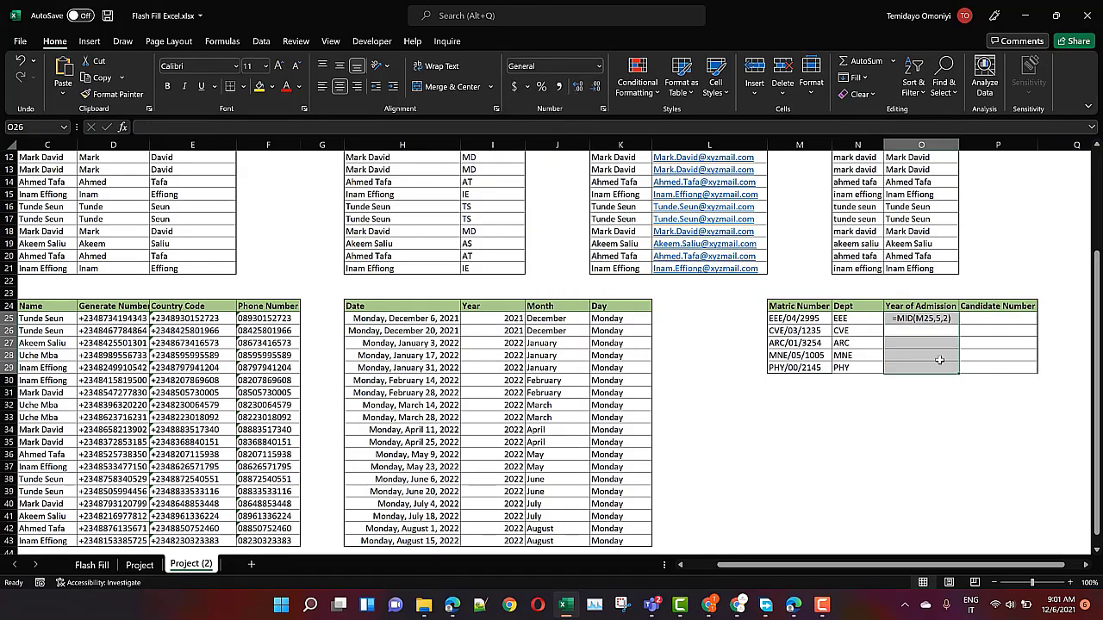
left_click(938, 355)
left_click(934, 322)
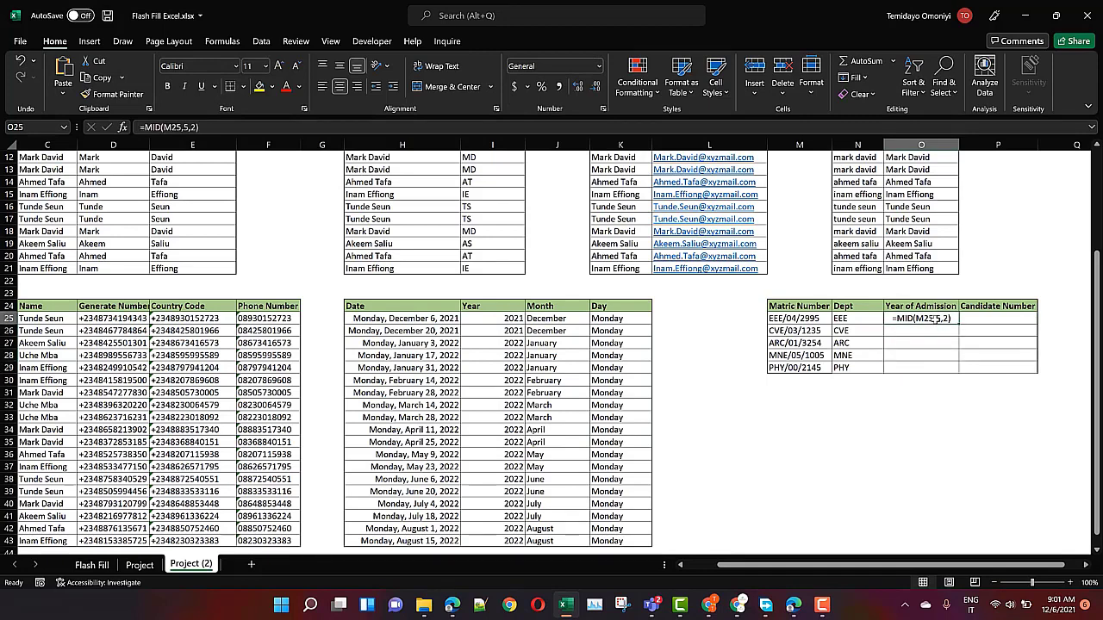
key("Delete")
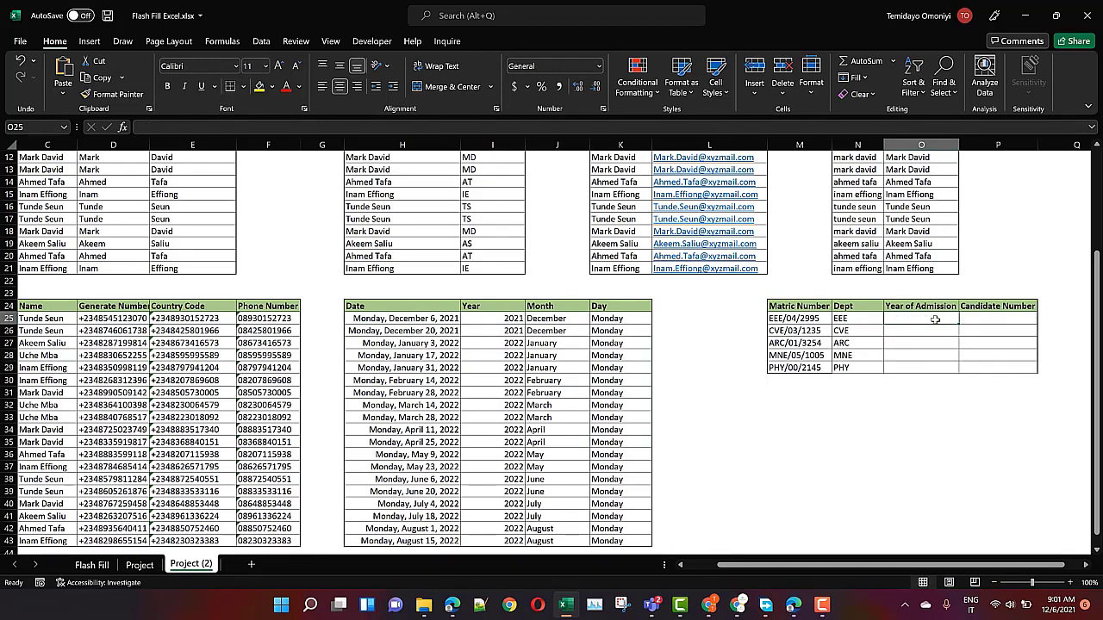
Re-enter =MID(M25,5,2) in O25 and fill it down, giving 04, 03, 01, 05, 00
type("=mid")
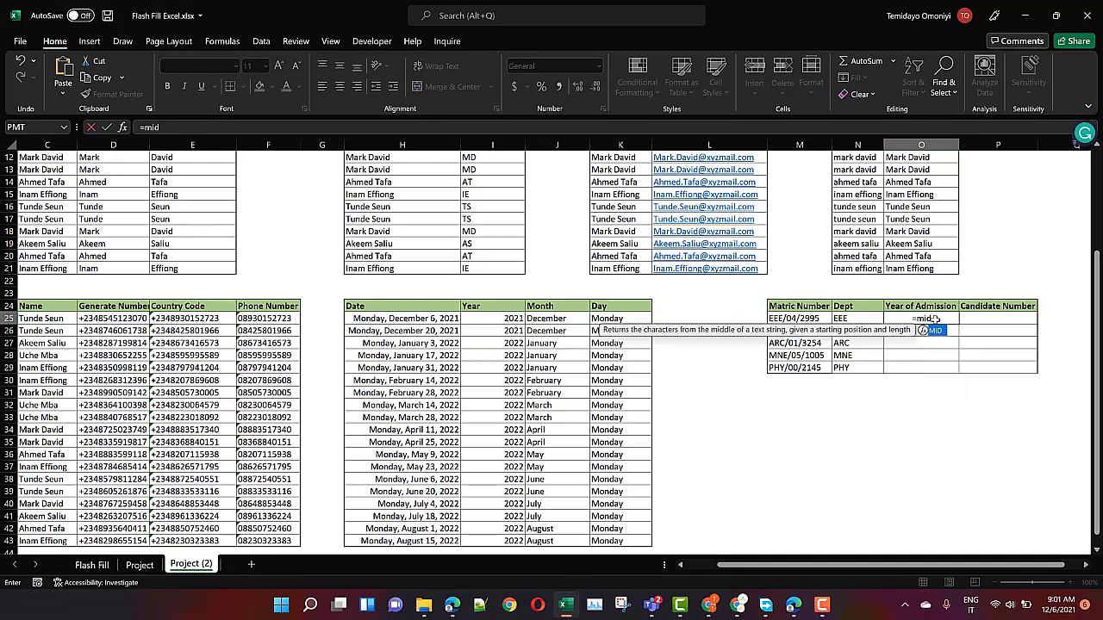
key("Tab")
left_click(813, 319)
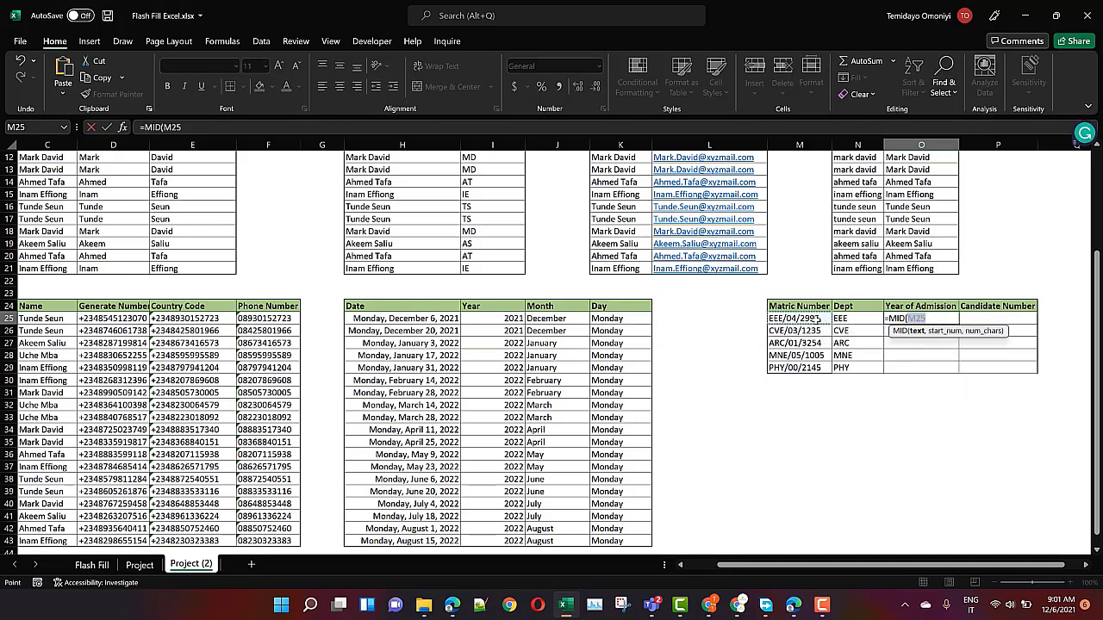
type(",5,2")
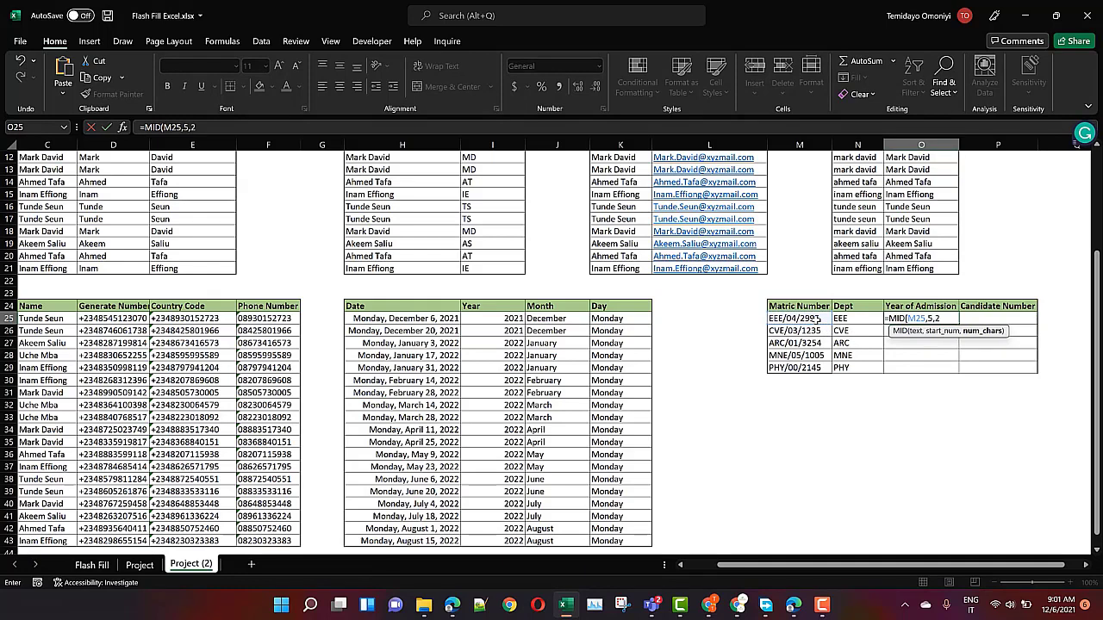
key("Return")
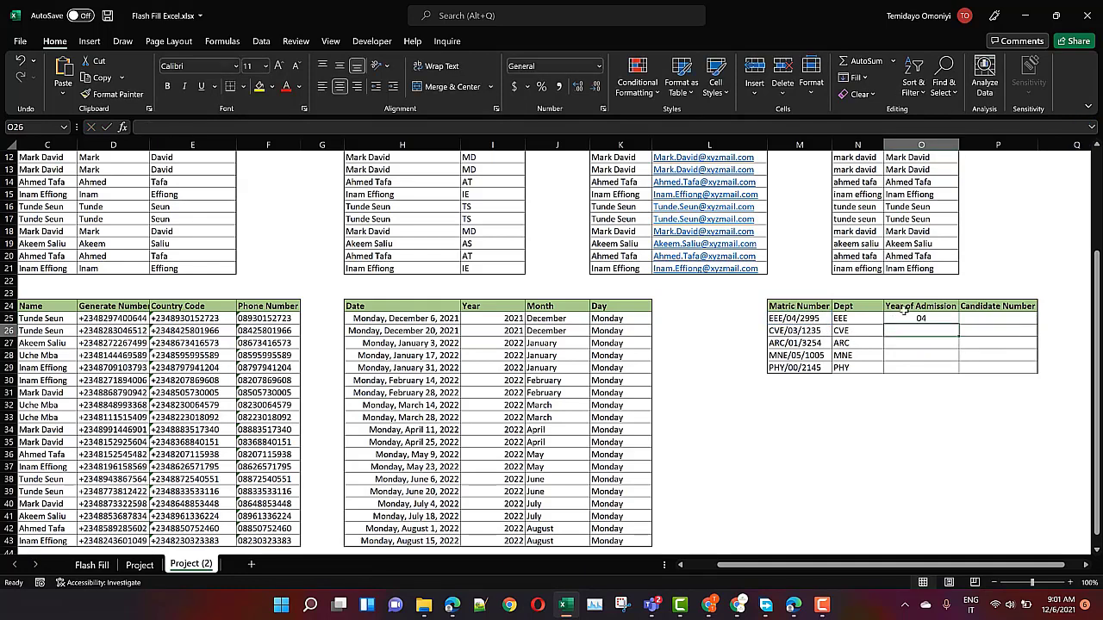
key("ctrl+z")
key("ctrl+y")
double_click(959, 325)
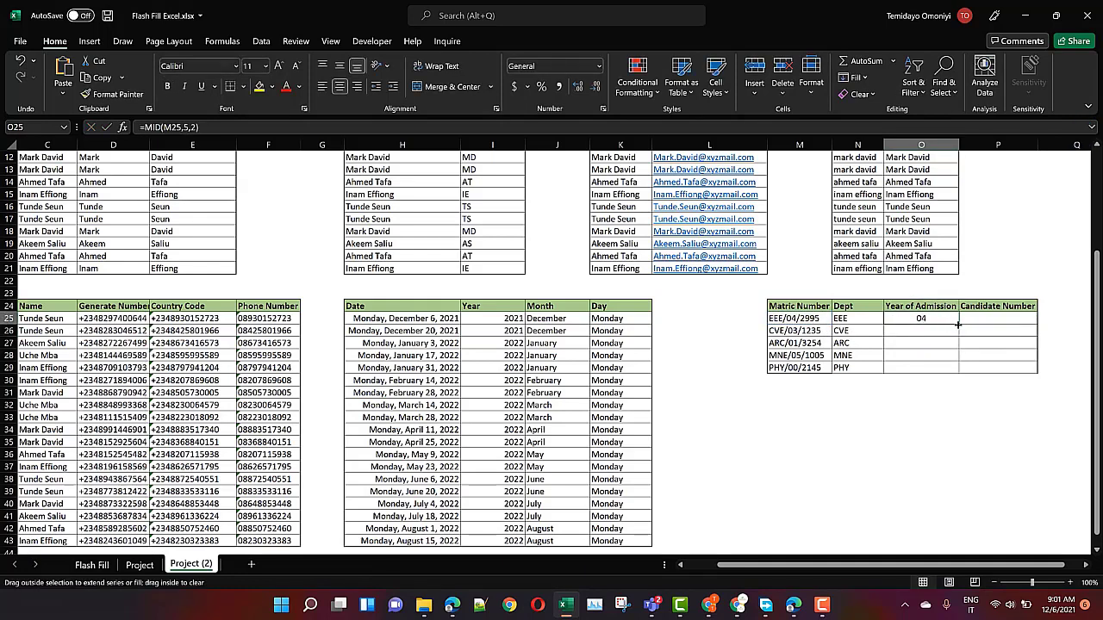
left_click(975, 319)
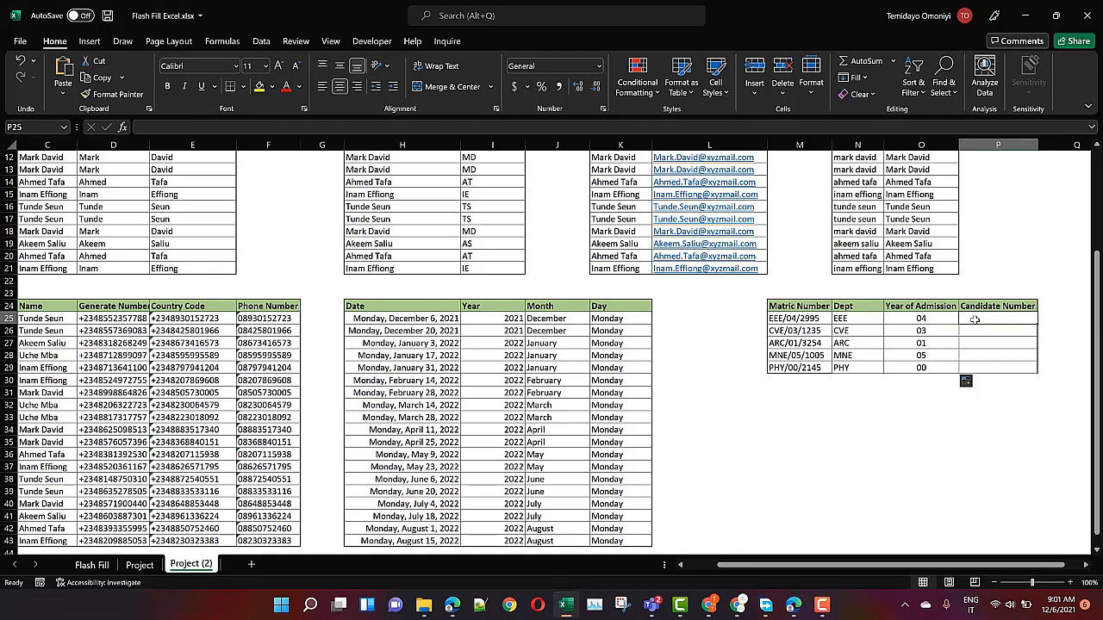
Enter =RIGHT(M25,4) in P25 and copy it down to P29 for candidate numbers 2995 through 2145
type("=righ")
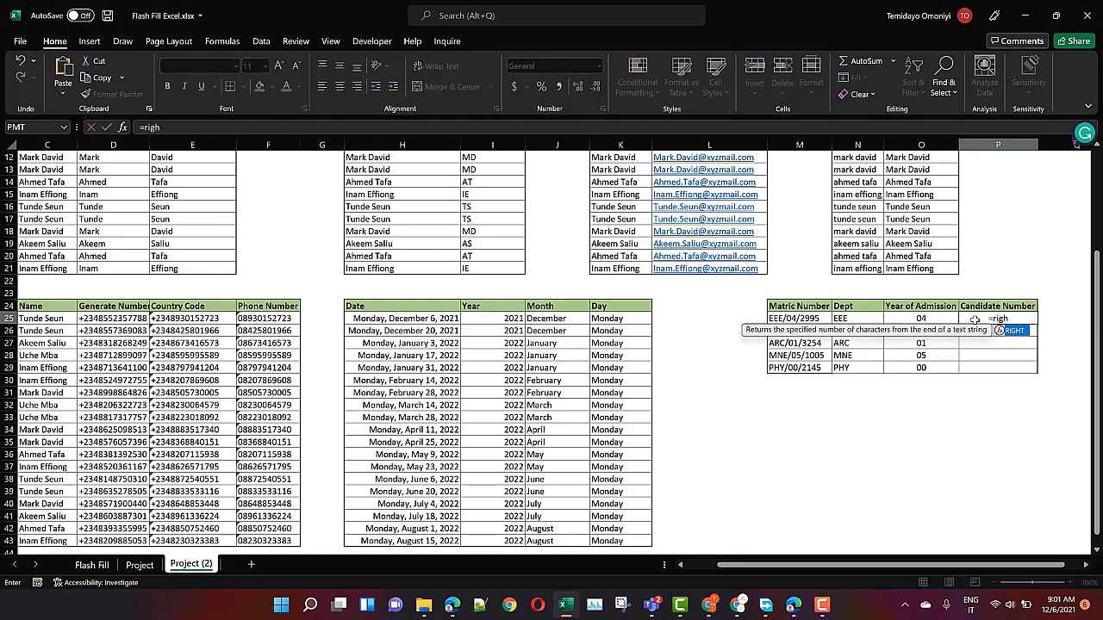
key("Tab")
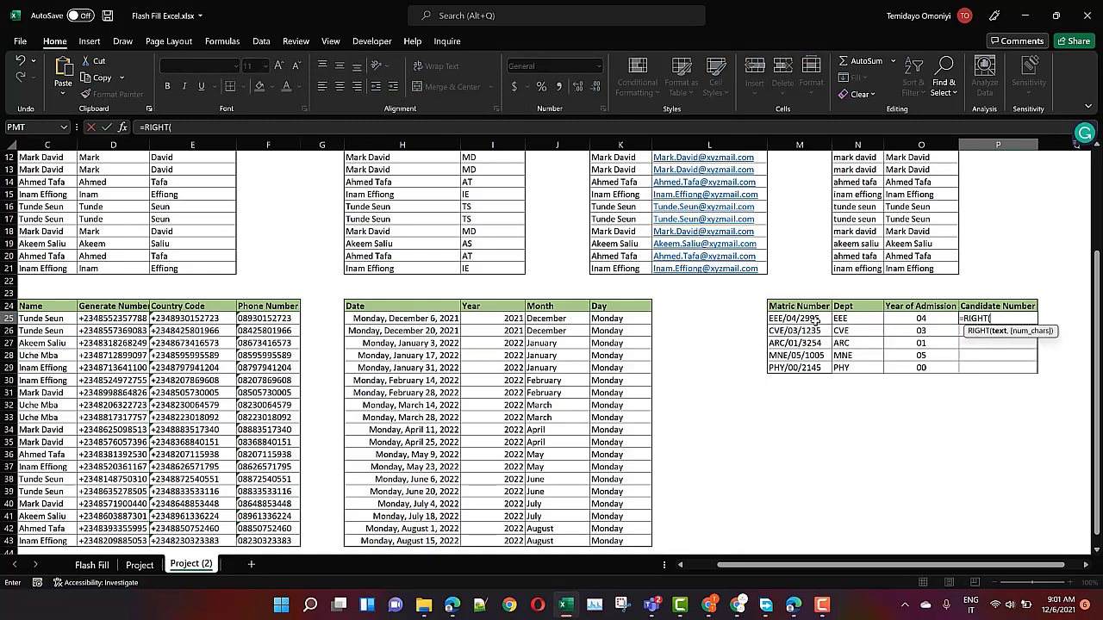
left_click(812, 321)
type(",4")
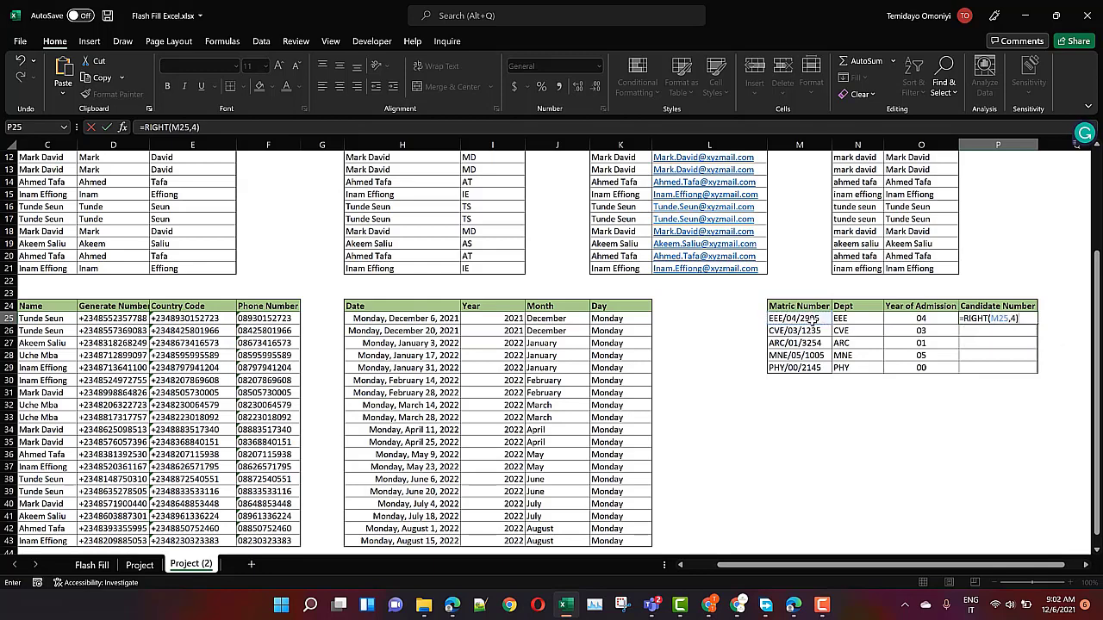
key("Return")
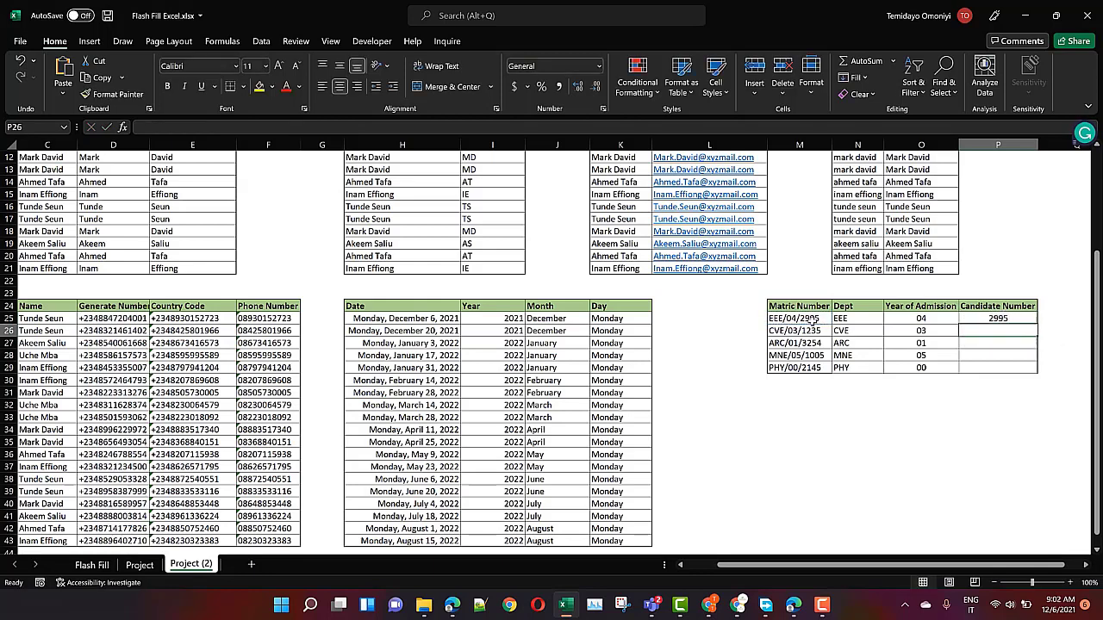
left_click(1000, 318)
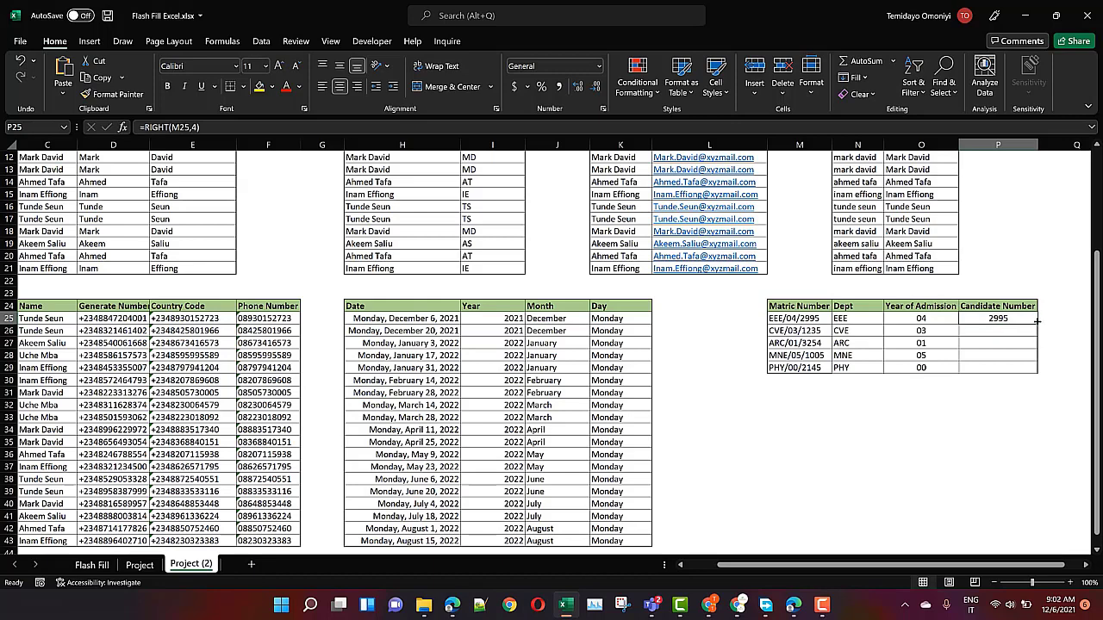
double_click(1036, 321)
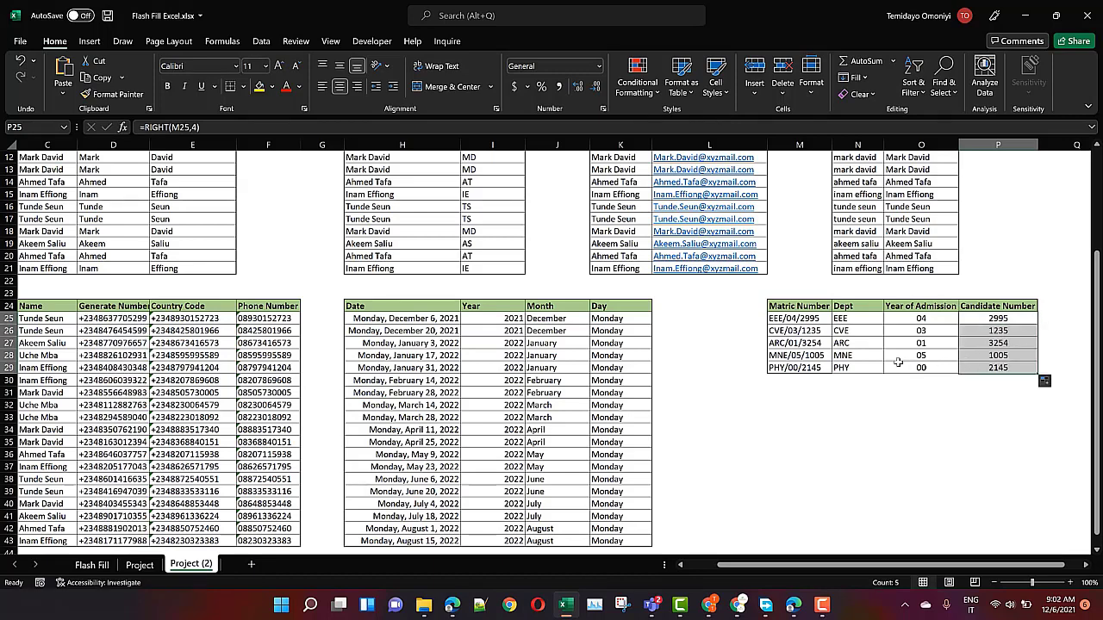
left_click(842, 319)
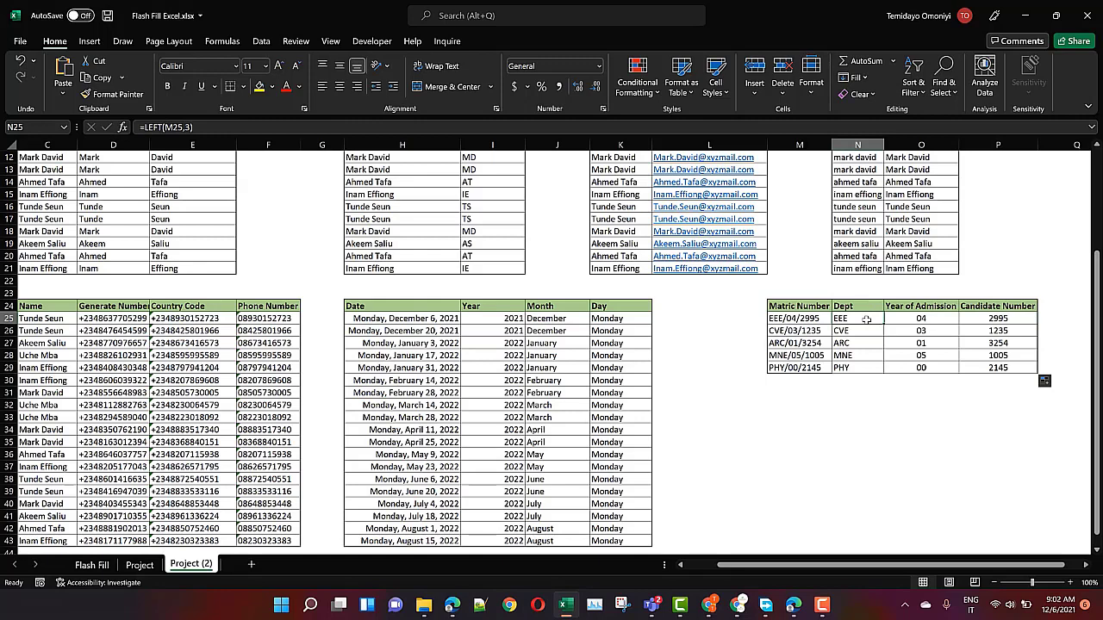
Clear the Dept, Year and Candidate values in N25:P29
key("ctrl+shift+Right")
key("ctrl+shift+Down")
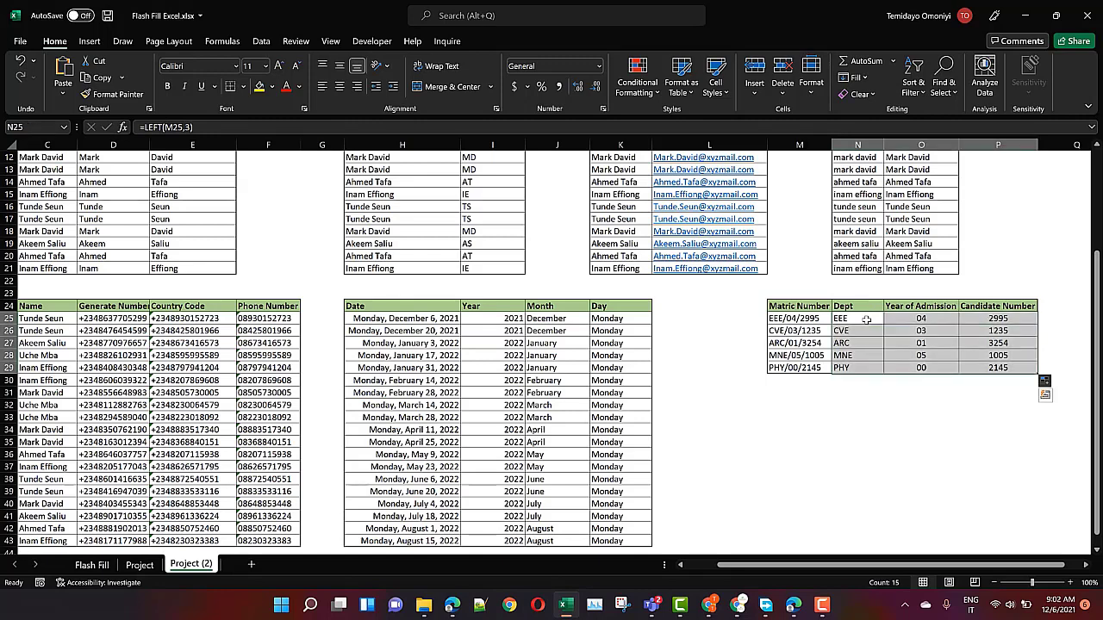
key("Delete")
Flash Fill the Dept column (EEE, CVE, ARC, MNE, PHY) from an EEE example in N25
left_click(866, 319)
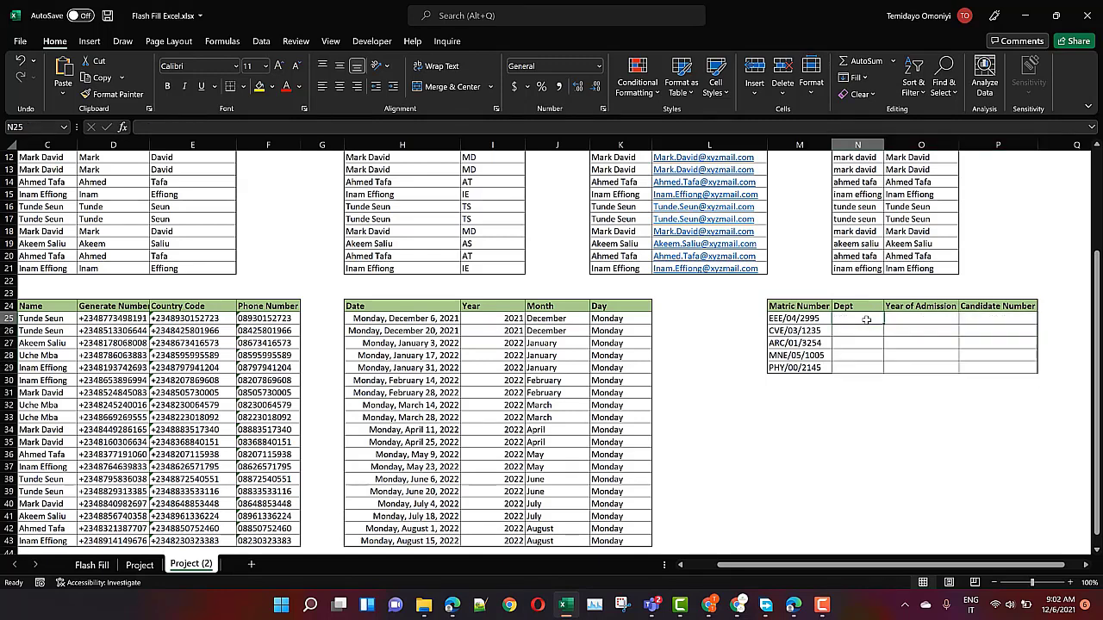
type("EEE")
key("ctrl+e")
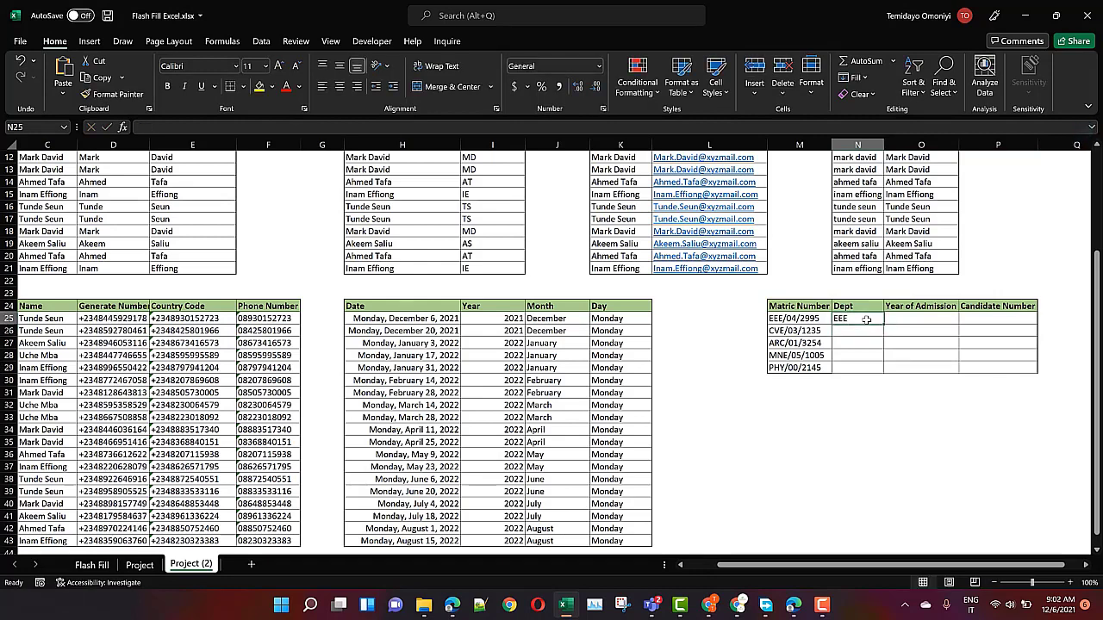
left_click(894, 318)
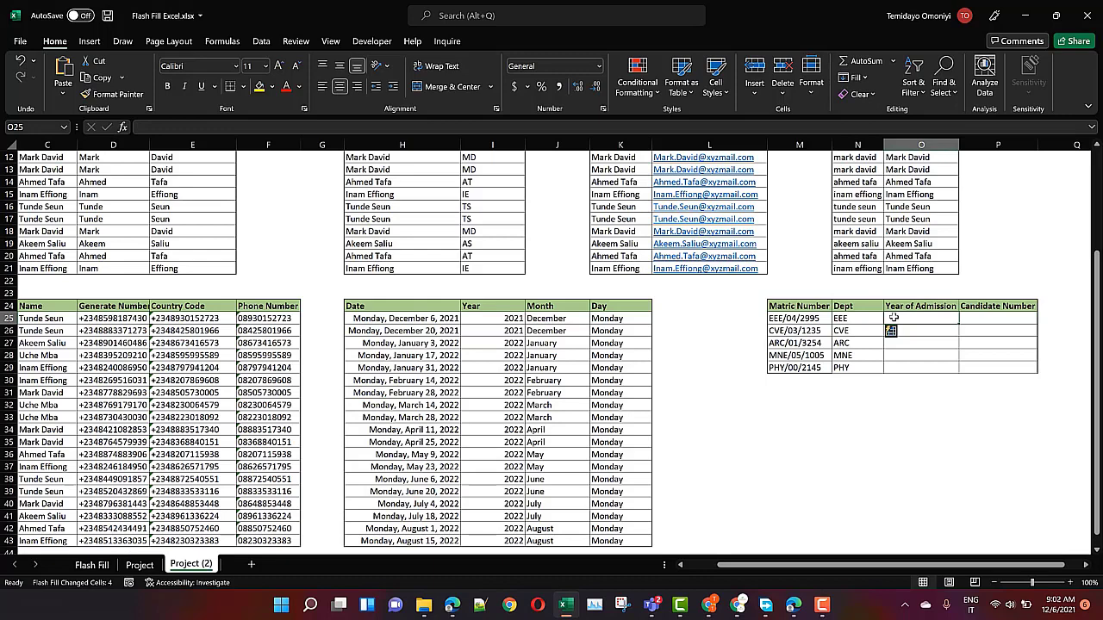
left_click_drag(893, 318, 893, 368)
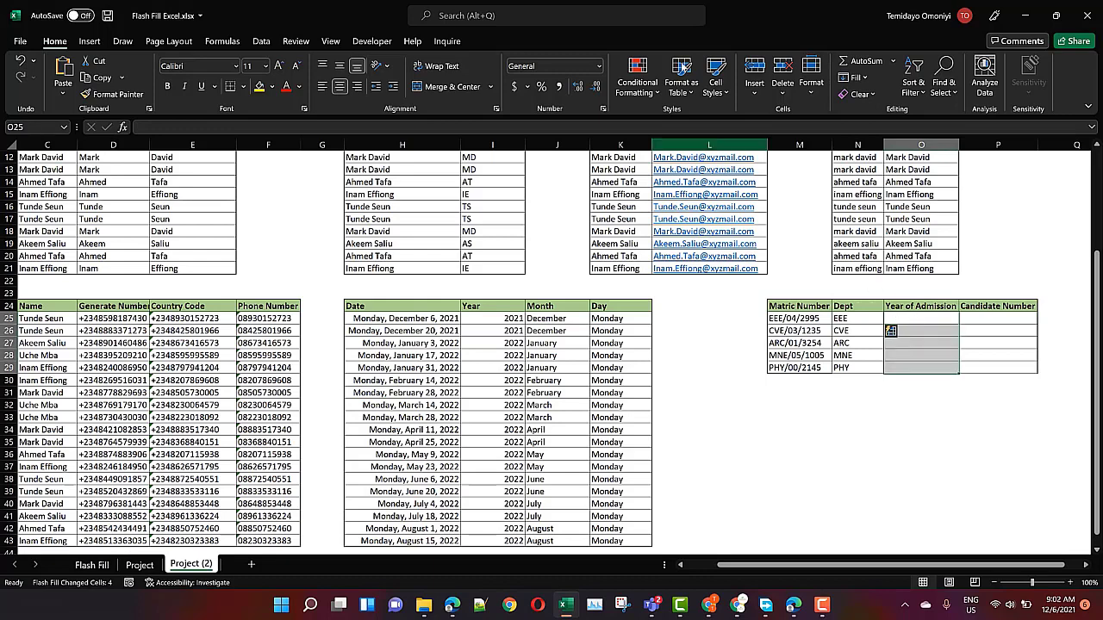
Format O25:O29 as Text, enter 04 in O25, and Flash Fill the years 04, 03, 01, 05, 00
left_click(600, 66)
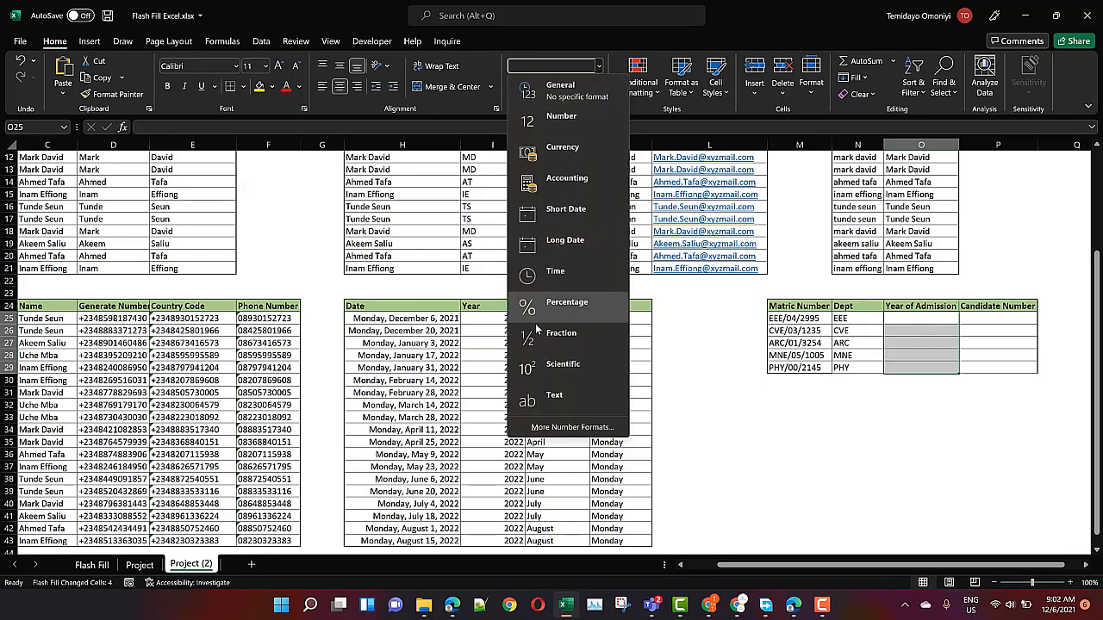
left_click(556, 395)
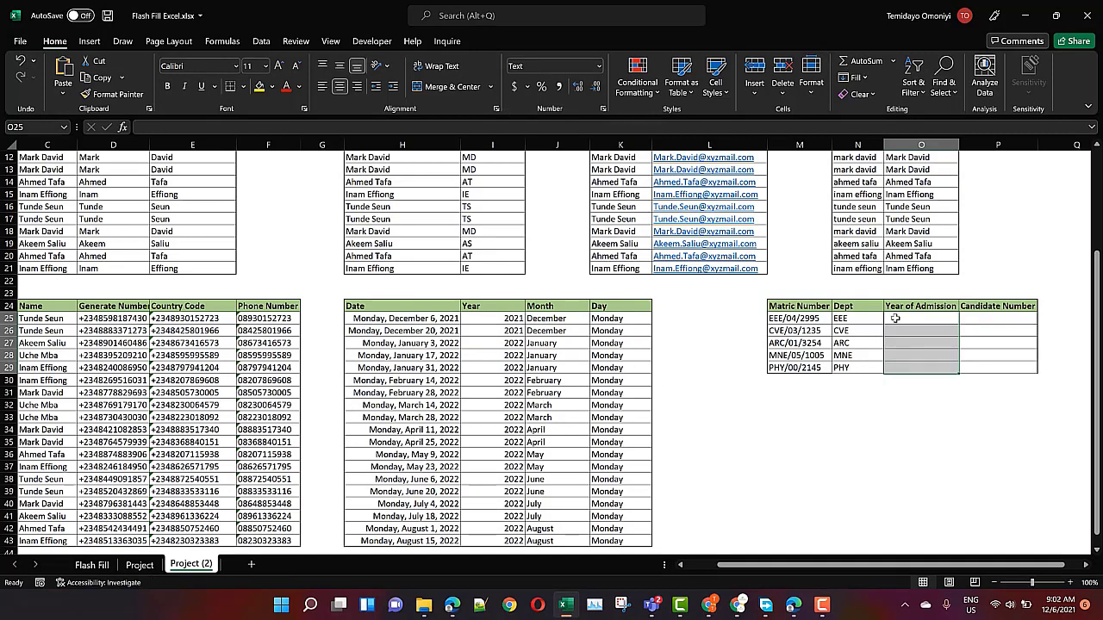
type("04")
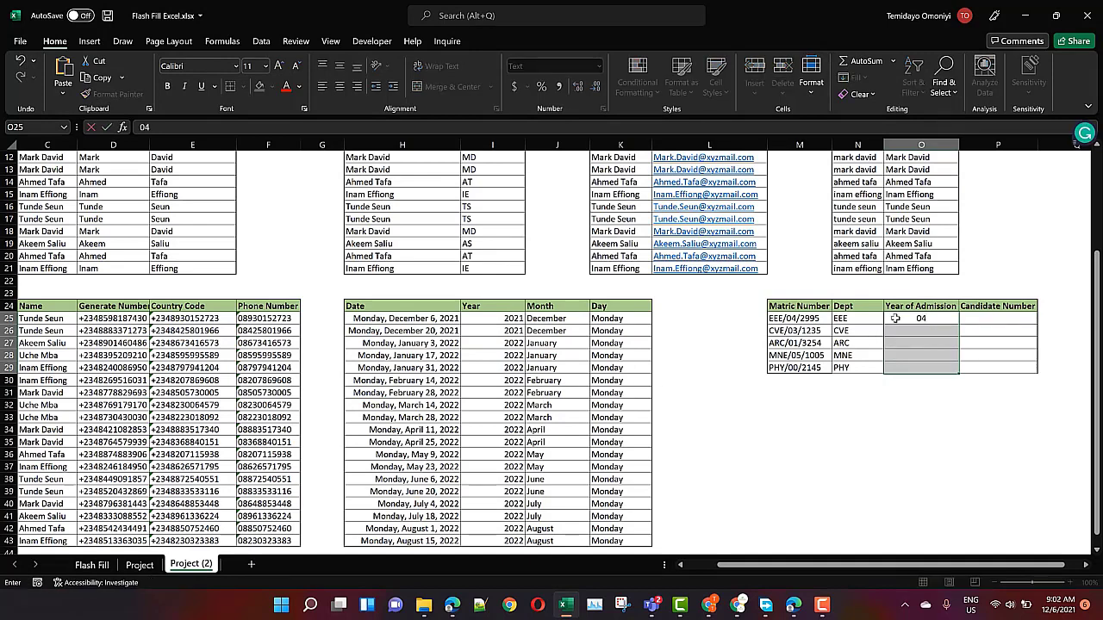
key("Return")
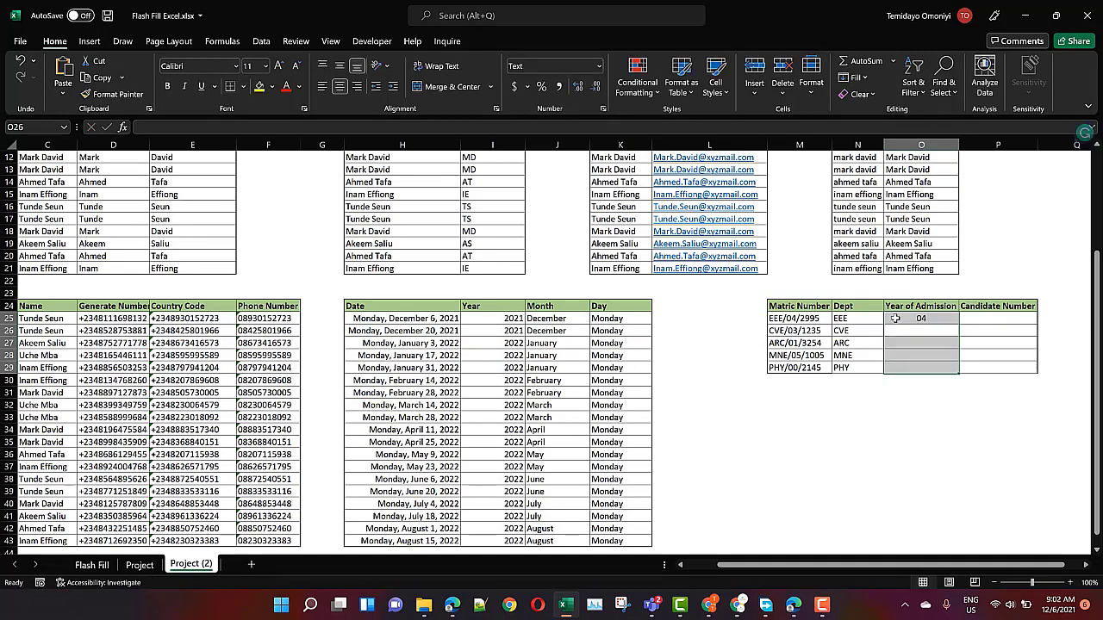
left_click(979, 337)
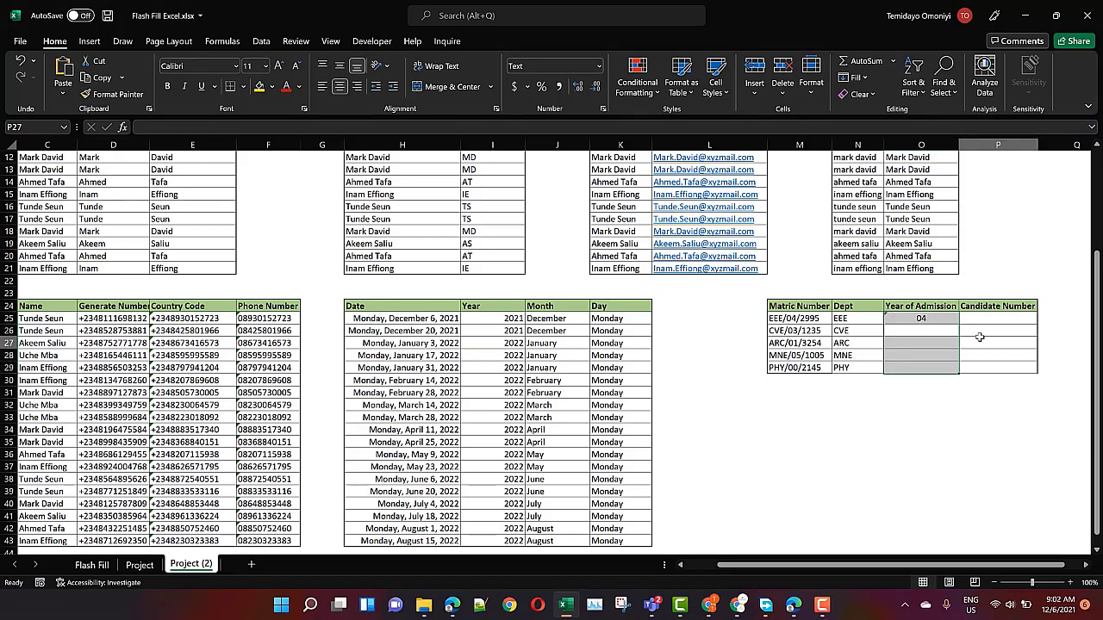
left_click(921, 319)
key("ctrl+e")
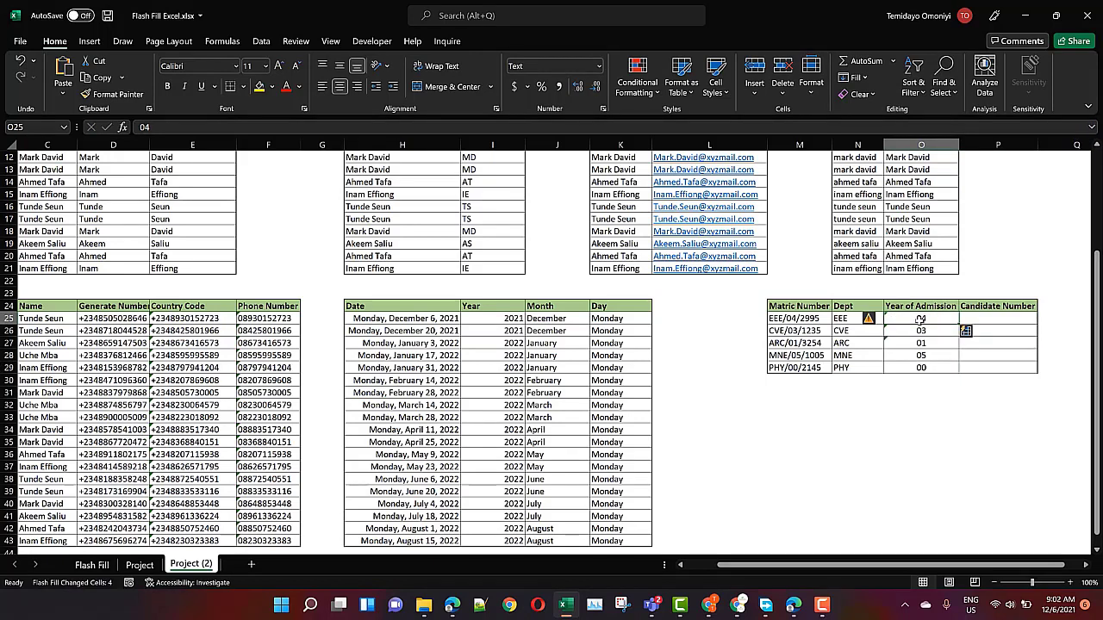
left_click(966, 318)
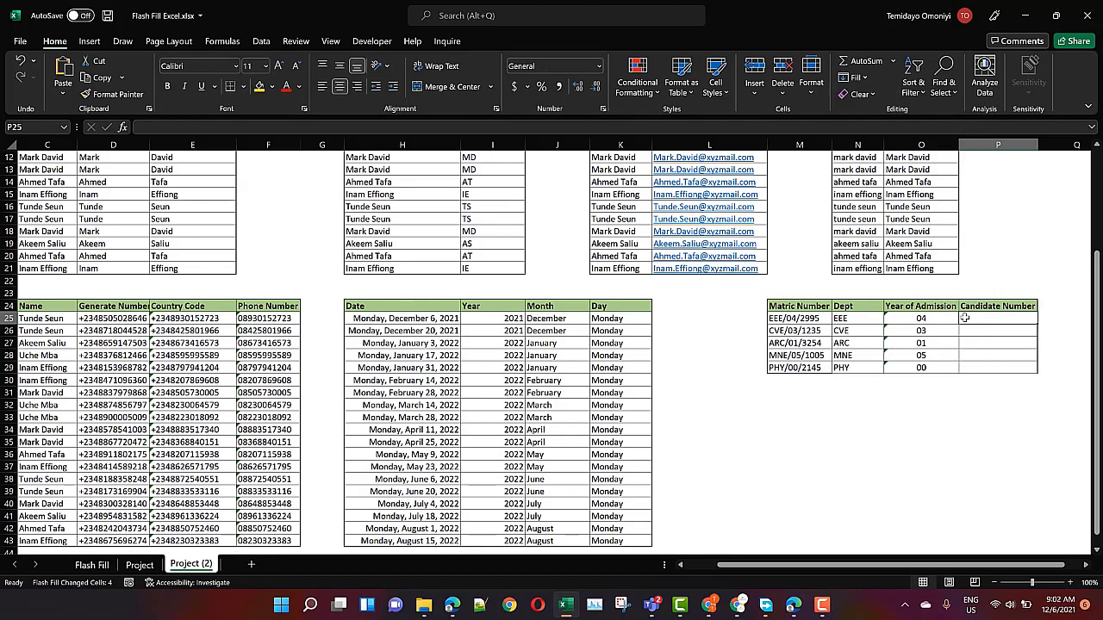
Enter 2995 in P25 and Flash Fill the remaining candidate numbers 1235, 3254, 1005, 2145
type("2995")
key("ctrl+Return")
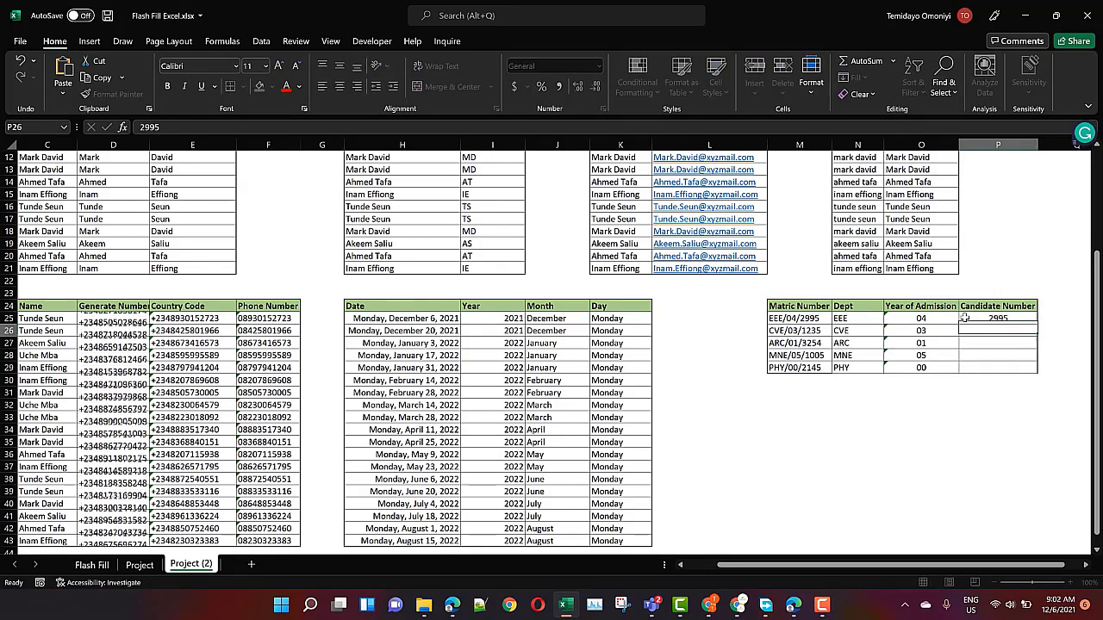
key("ctrl+e")
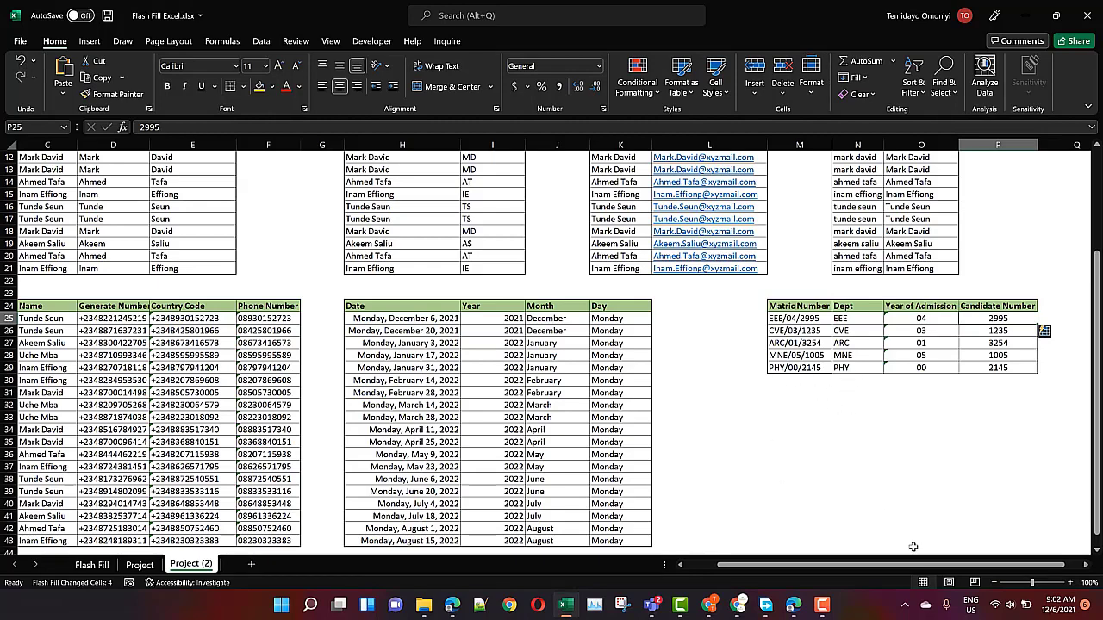
left_click_drag(922, 566, 896, 566)
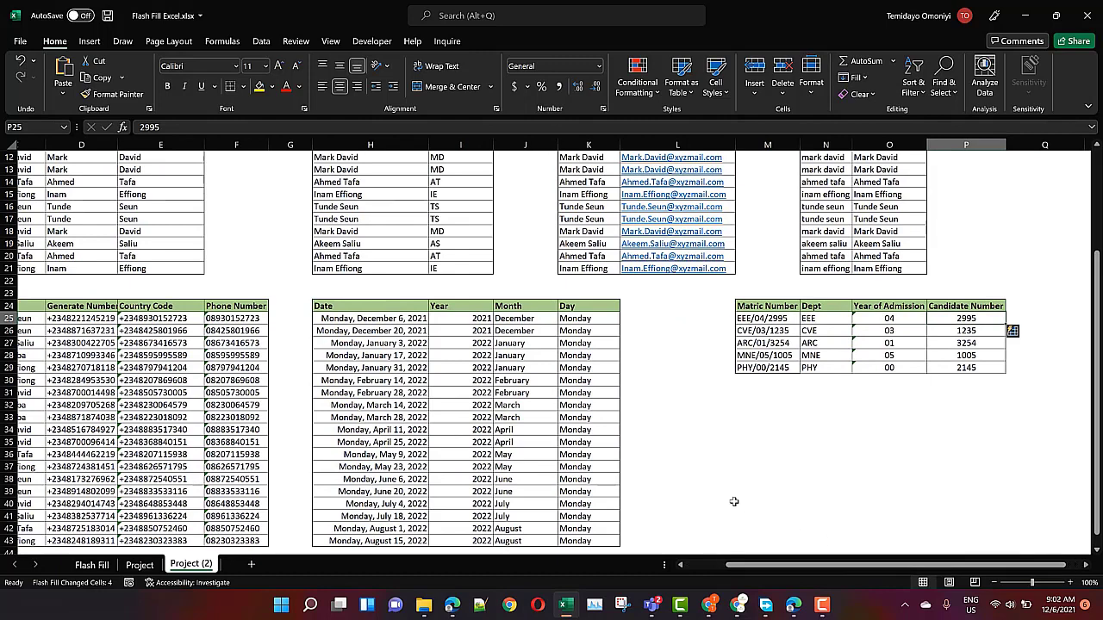